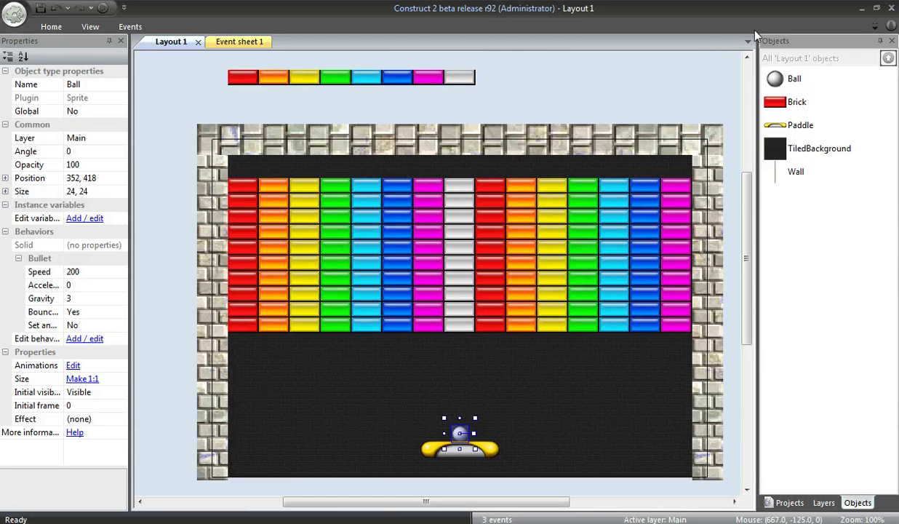
Open the Ball sprite's animations for editing and add four new animations alongside Default.
left_click(778, 83)
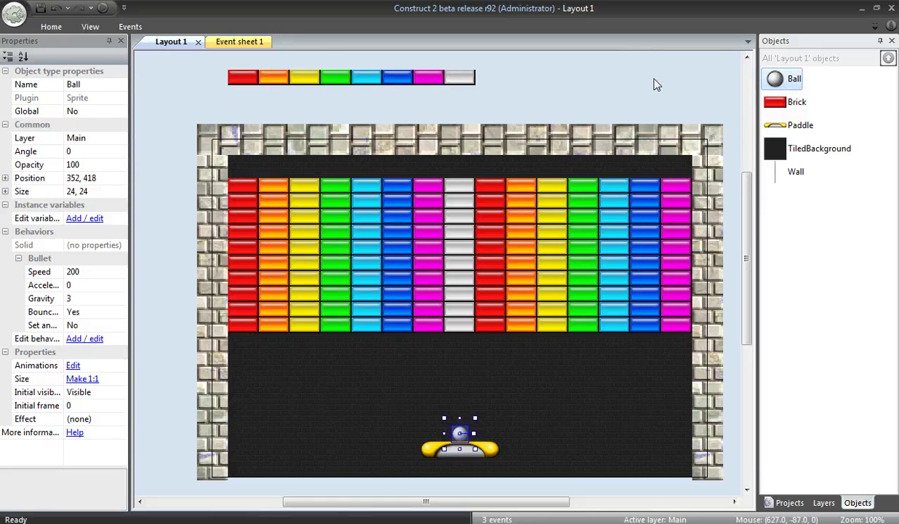
right_click(792, 83)
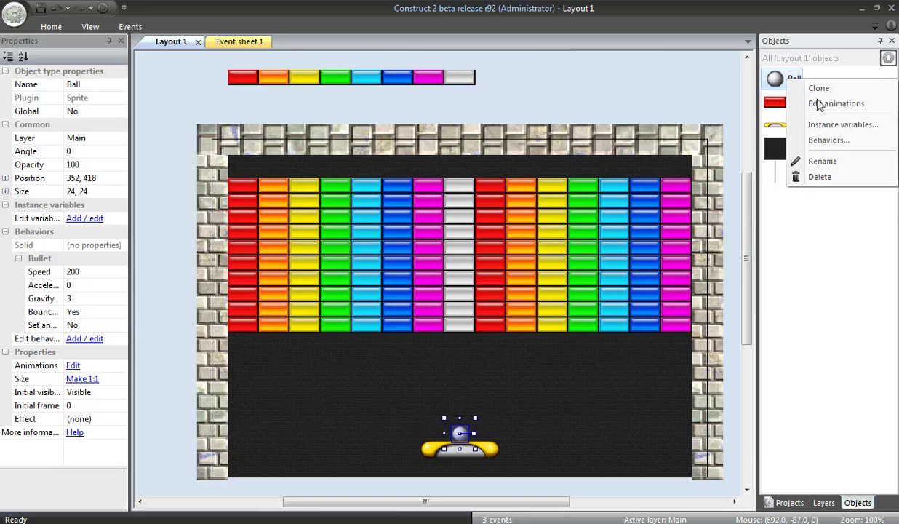
left_click(824, 106)
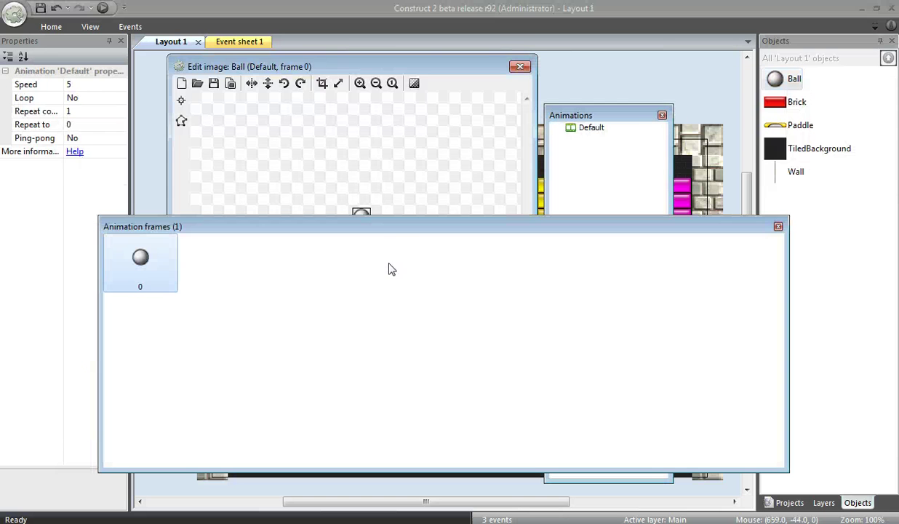
left_click(595, 146)
right_click(595, 131)
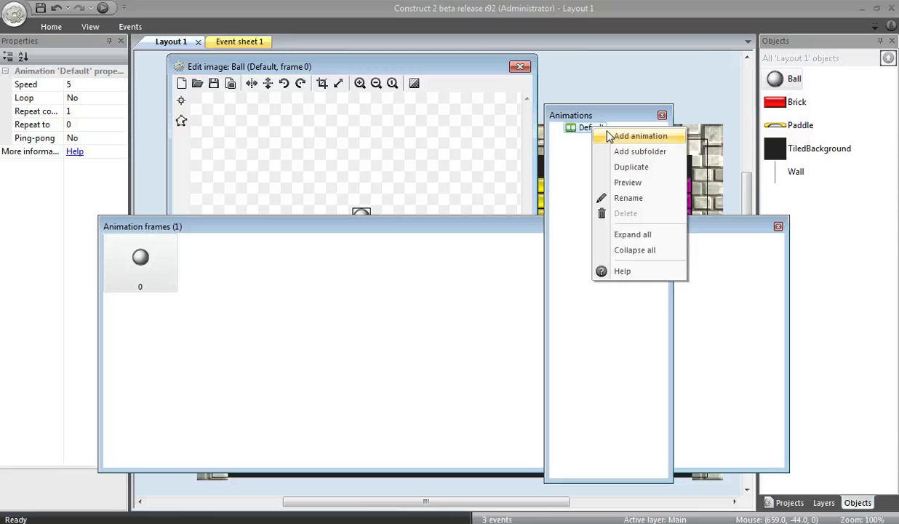
left_click(607, 135)
right_click(591, 132)
left_click(608, 136)
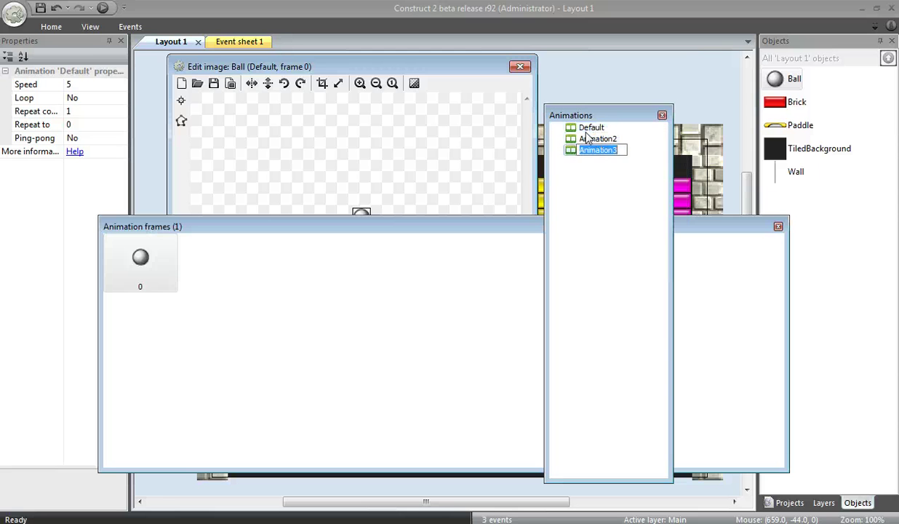
right_click(593, 131)
left_click(607, 139)
right_click(582, 132)
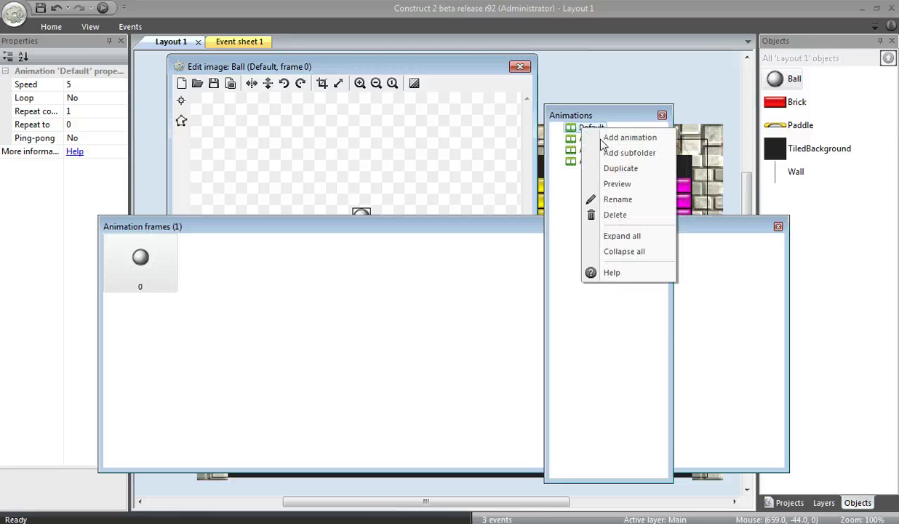
left_click(608, 137)
left_click(602, 231)
Load ball-mini.png as the image of the Ball's Animation2 and ball-large.png as the image of Animation3.
left_click(598, 138)
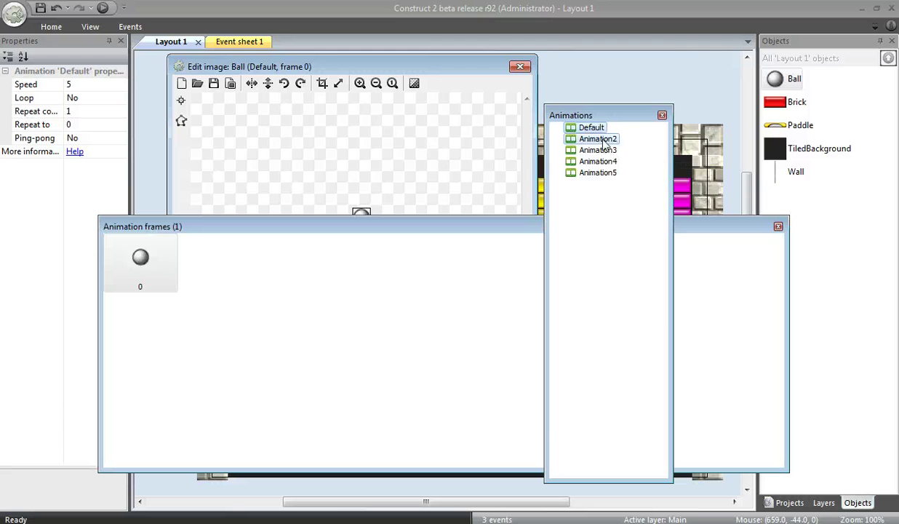
left_click(199, 84)
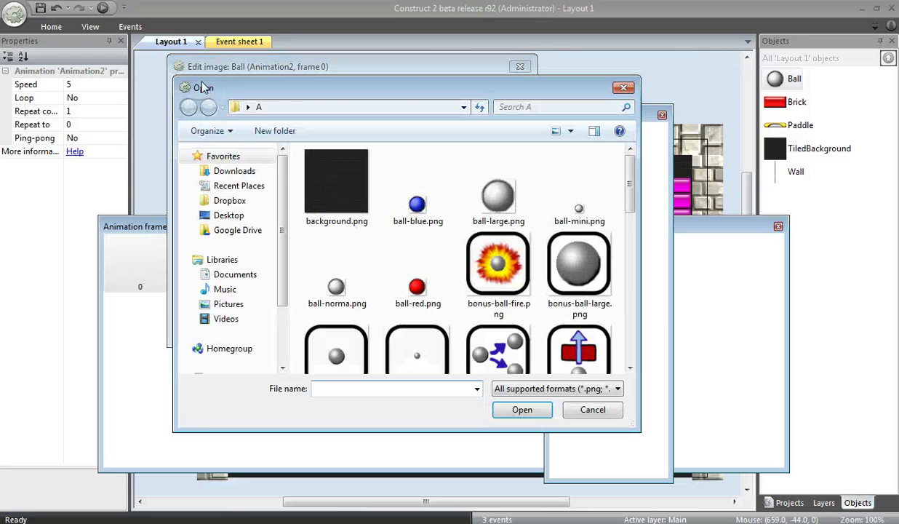
double_click(571, 181)
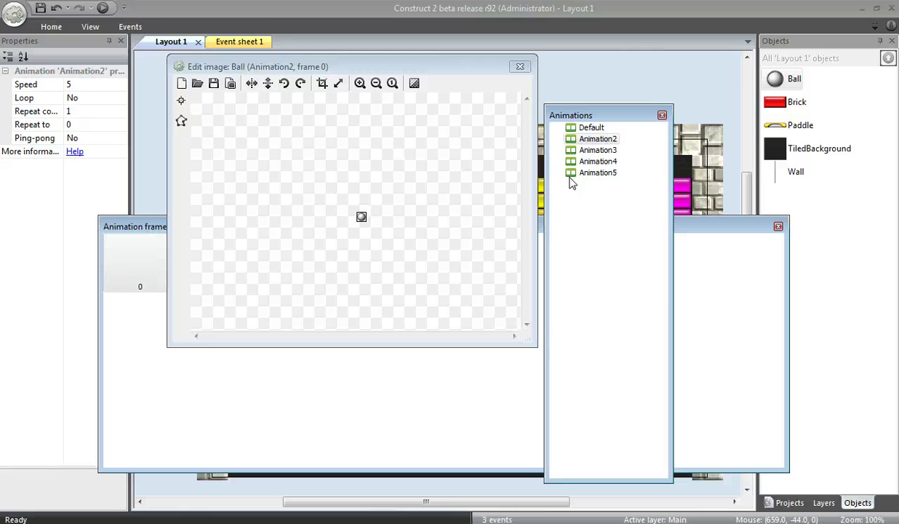
right_click(584, 153)
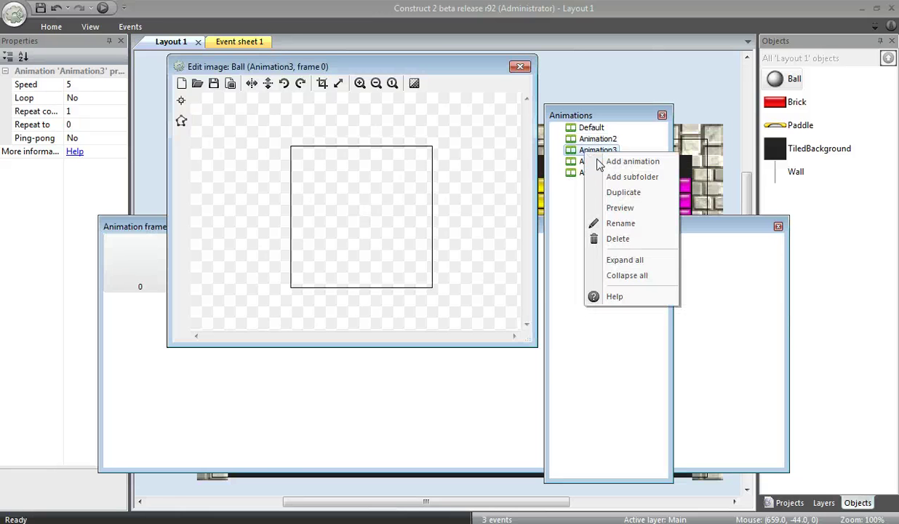
left_click(202, 91)
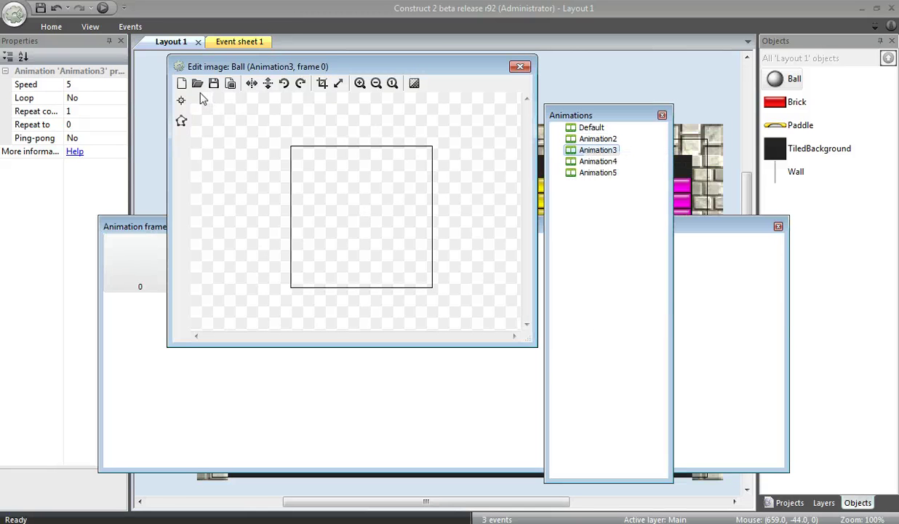
left_click(197, 83)
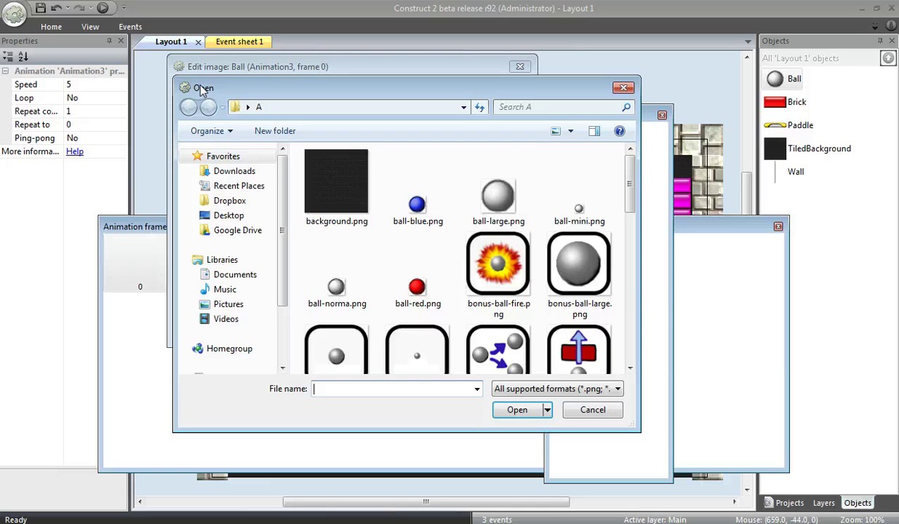
double_click(484, 162)
Load ball-red.png as the image of the Ball's Animation4 and ball-blue.png as the image of Animation5.
left_click(586, 160)
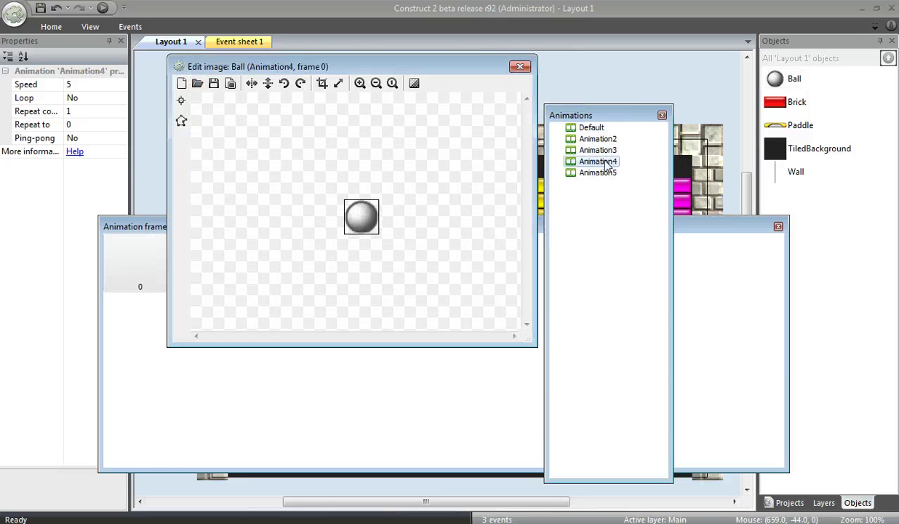
left_click(197, 84)
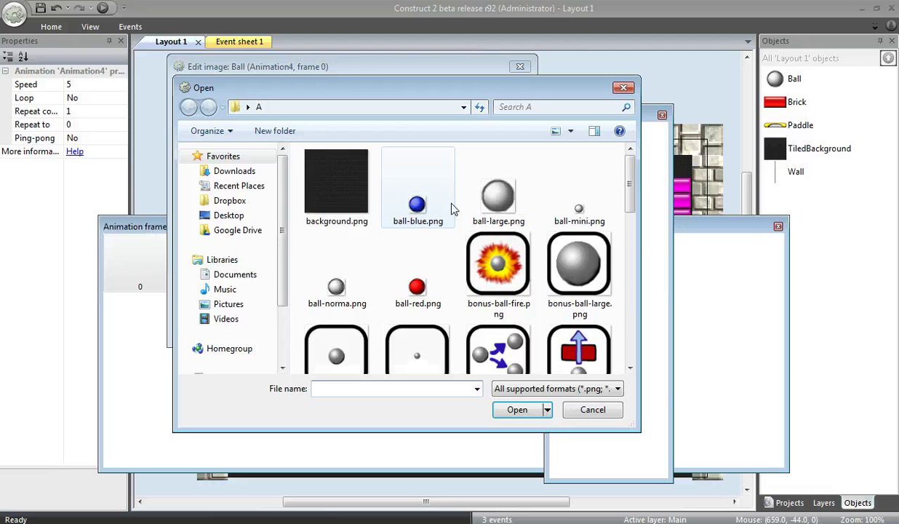
double_click(411, 274)
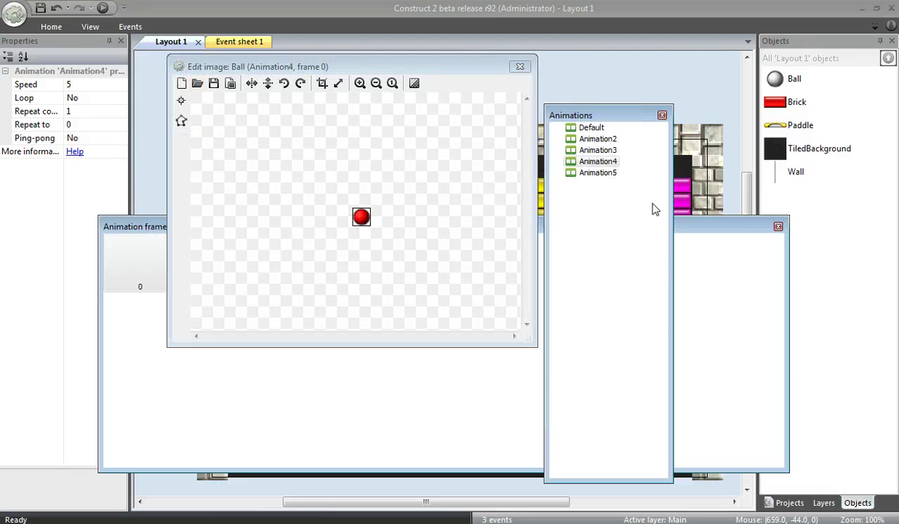
left_click(600, 174)
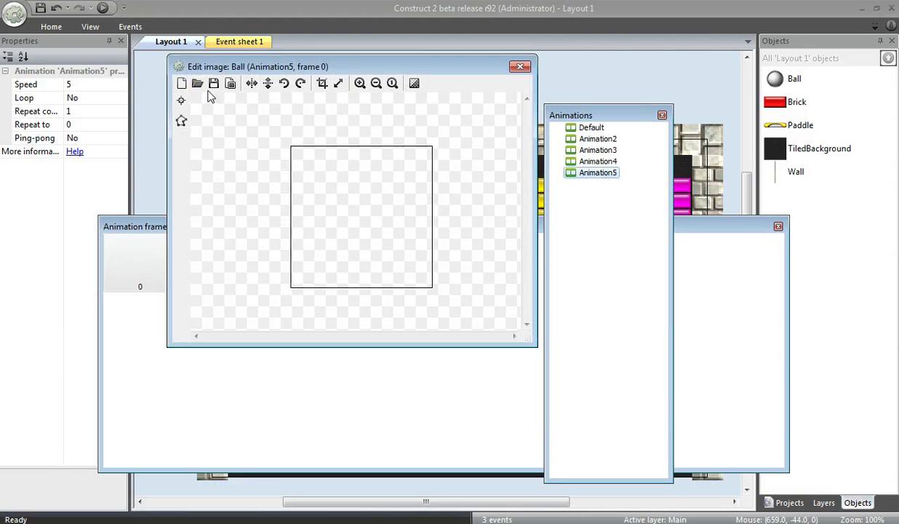
left_click(198, 84)
double_click(414, 211)
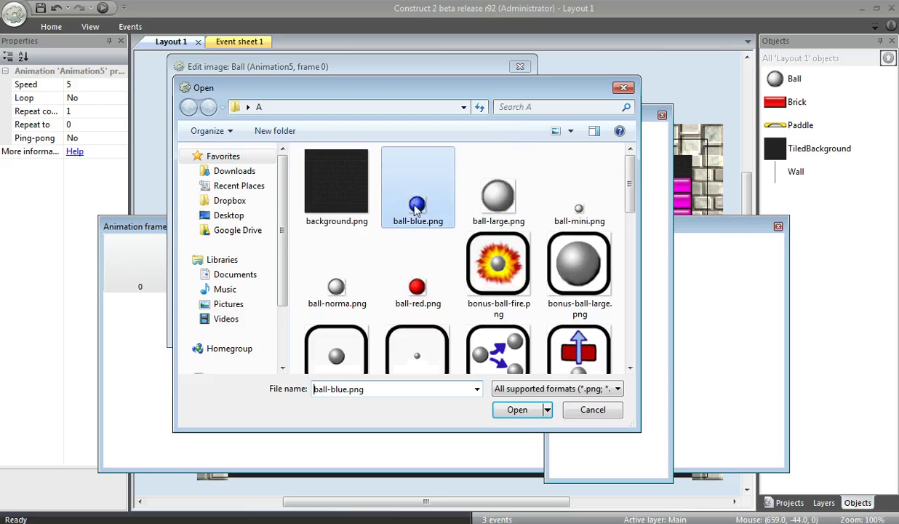
left_click(592, 128)
left_click(589, 173)
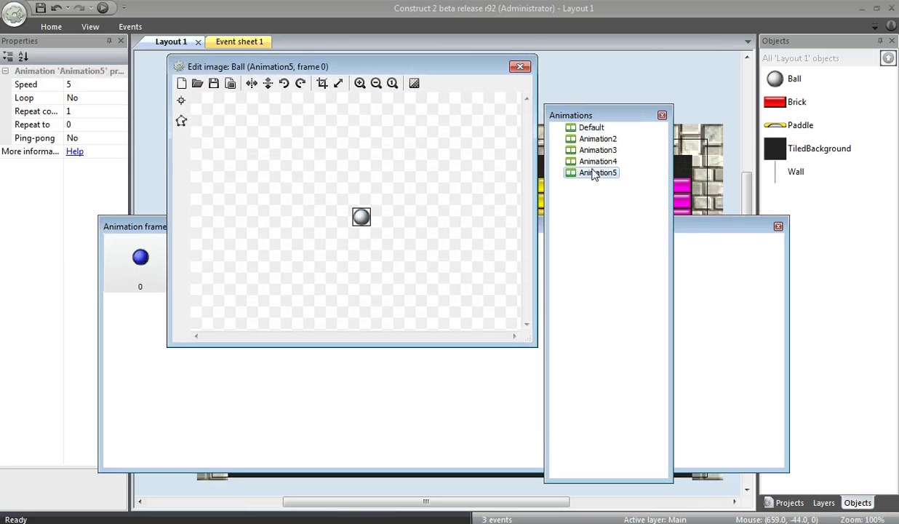
Rename the Ball's Default animation as normal.
left_click(601, 128)
right_click(602, 131)
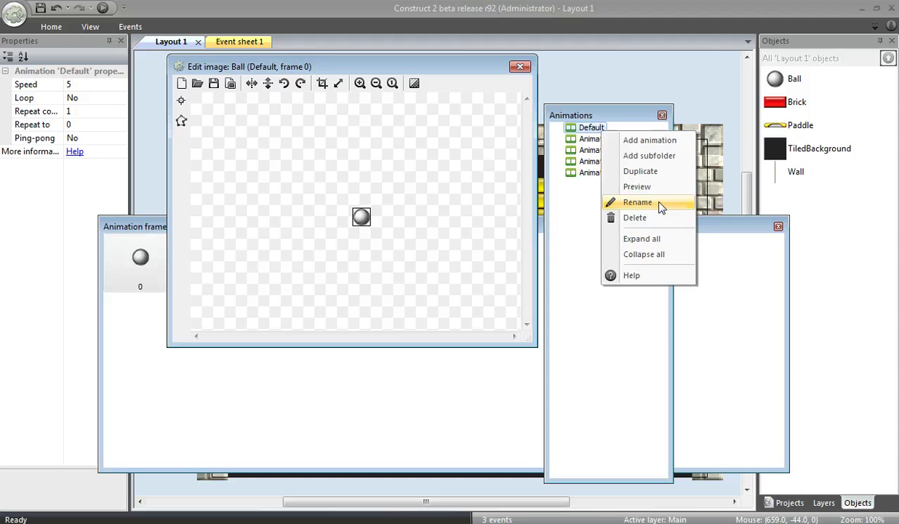
left_click(660, 208)
type("normal")
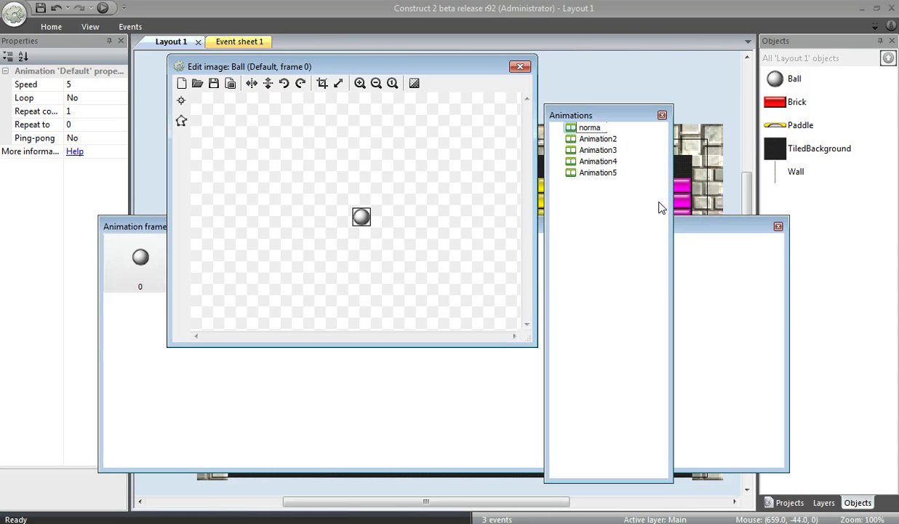
key("Return")
Rename Animation2, which holds the mini ball image, as small.
left_click(597, 139)
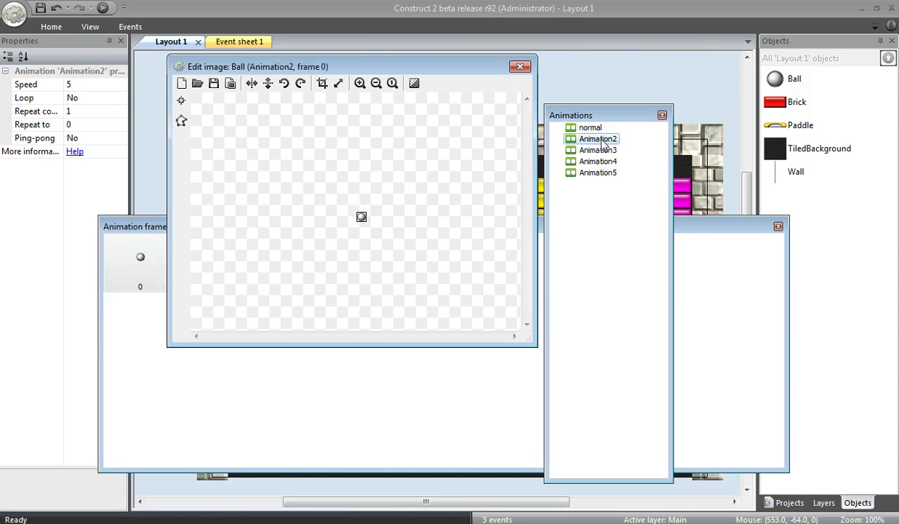
right_click(597, 139)
left_click(638, 210)
type("sm")
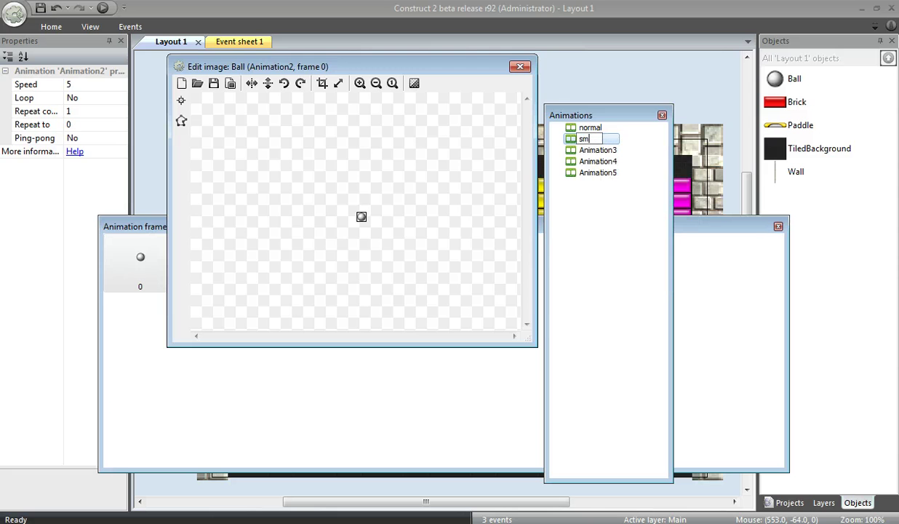
type("all")
key("Return")
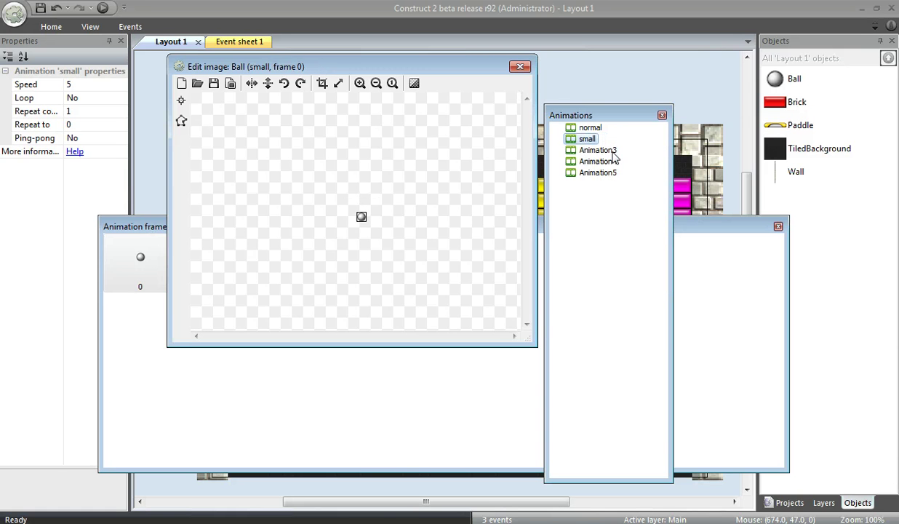
Rename Animation3, which holds the large ball image, as large.
left_click(613, 150)
right_click(613, 150)
left_click(638, 220)
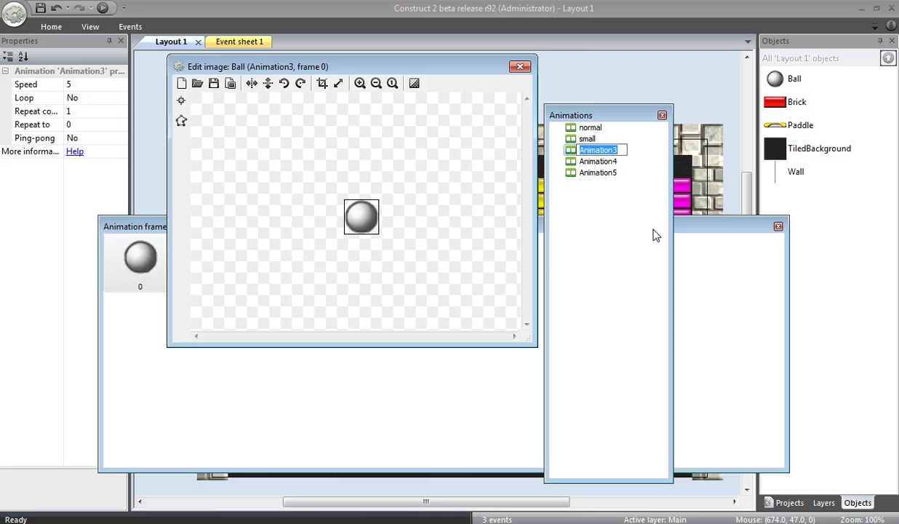
type("large")
key("Return")
Rename Animation4, which holds the red ball image, as fire.
left_click(598, 161)
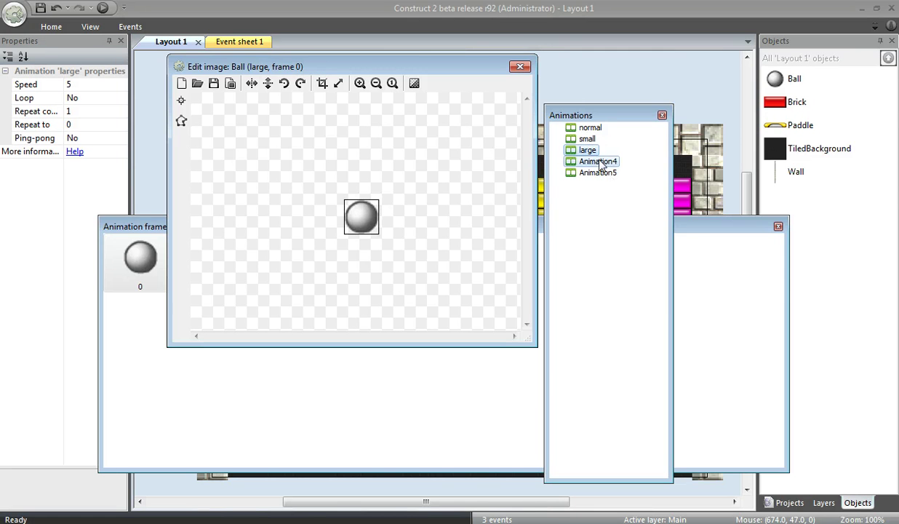
right_click(598, 162)
left_click(649, 231)
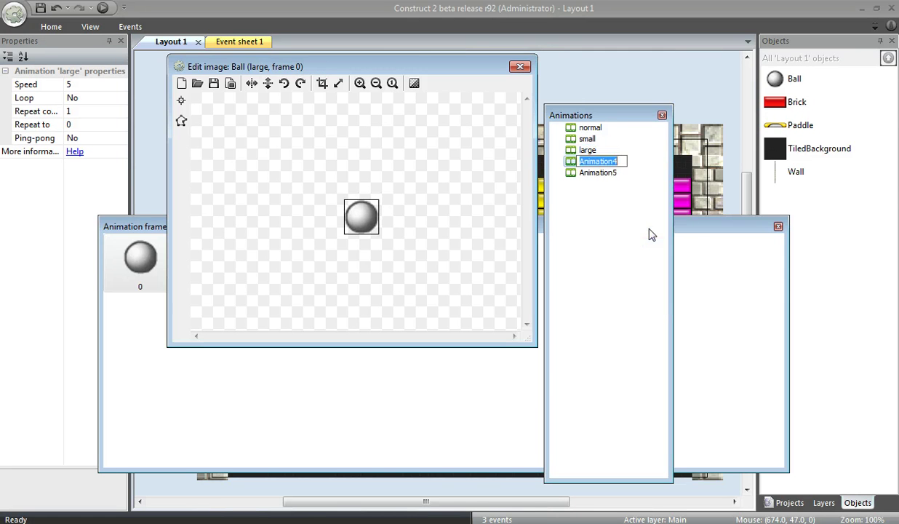
type("fire")
key("Return")
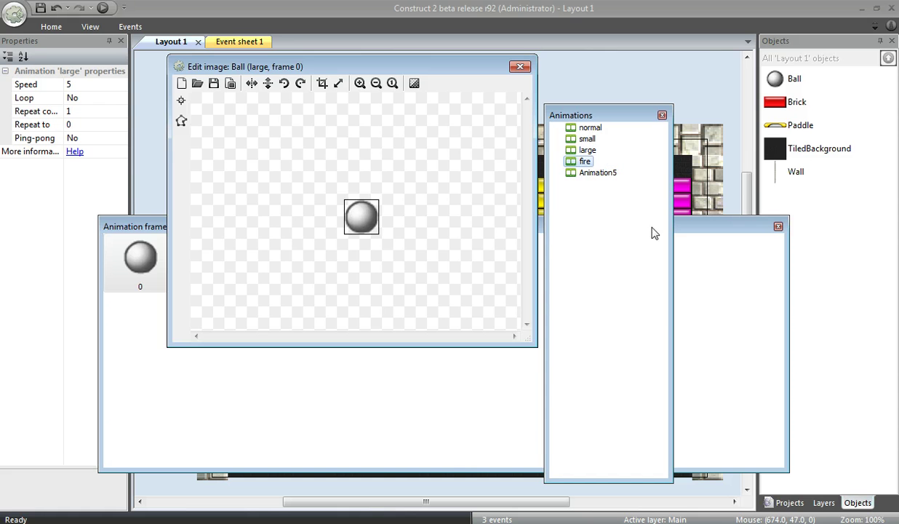
left_click(582, 161)
Rename Animation5, which holds the blue ball image, as thru and close the animation editor.
left_click(593, 173)
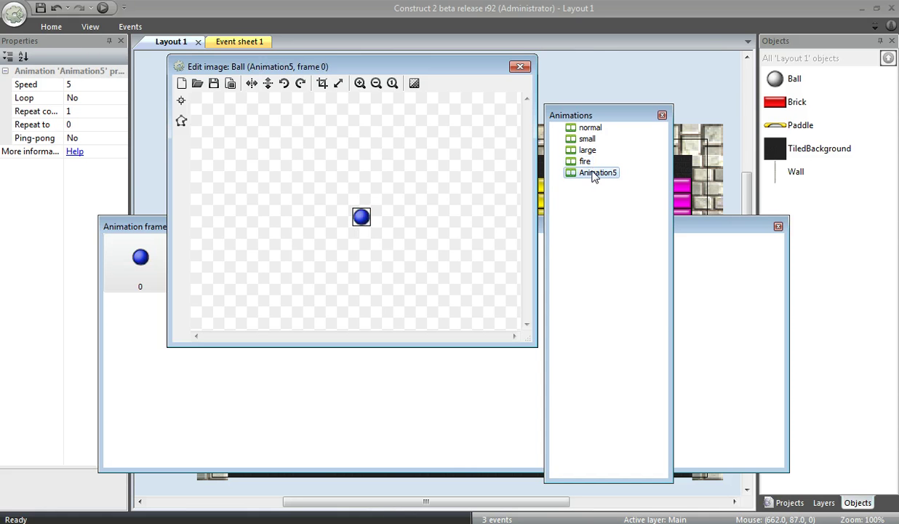
right_click(593, 175)
left_click(618, 246)
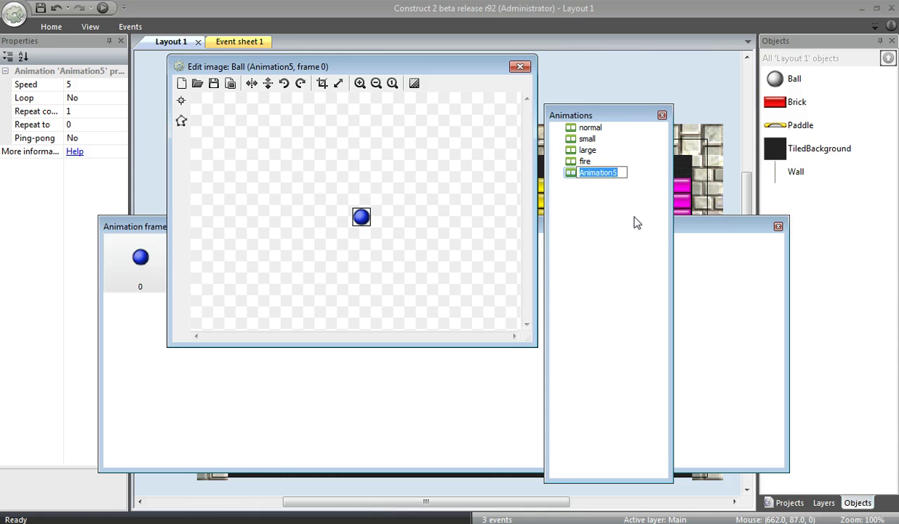
type("thru")
key("Return")
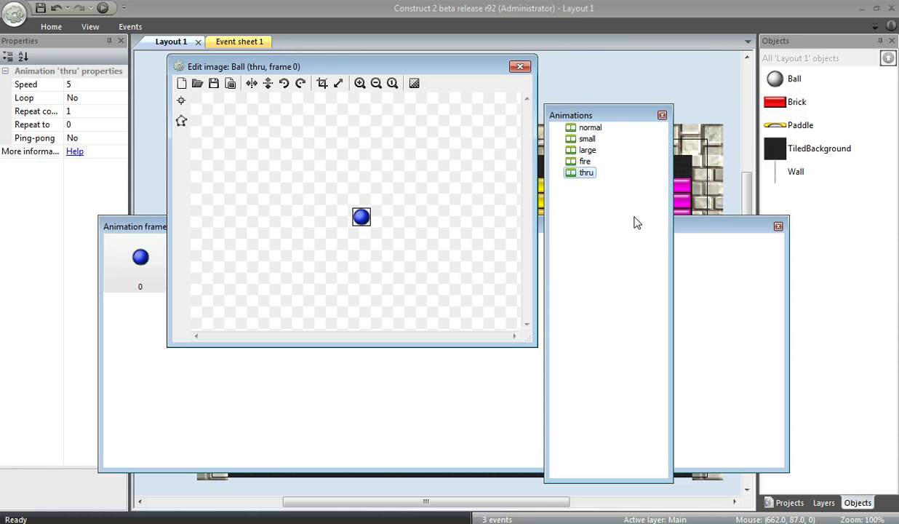
left_click(518, 67)
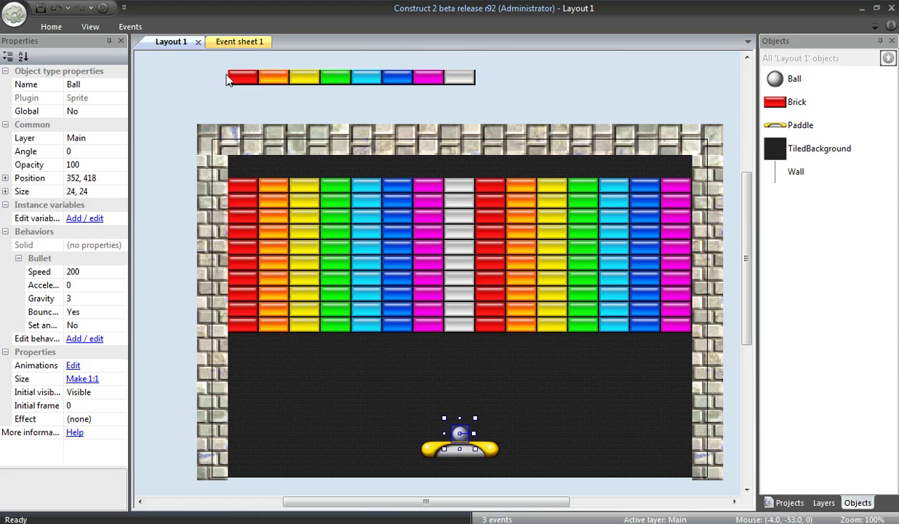
Insert a Keyboard object into the project and switch to Event sheet 1.
right_click(149, 168)
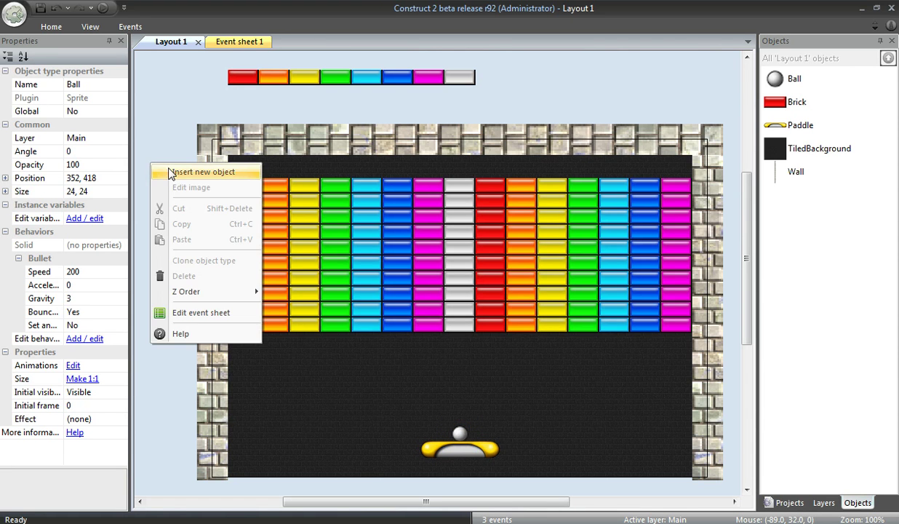
left_click(165, 166)
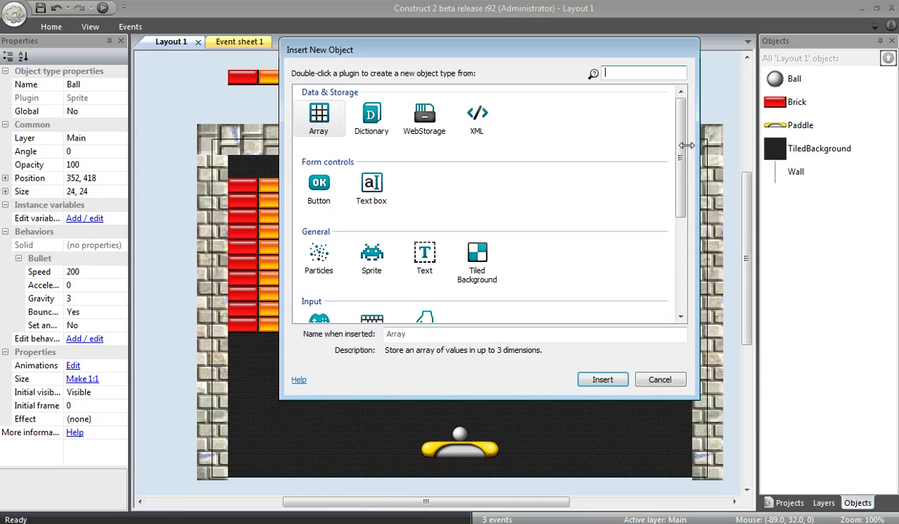
scroll(686, 145, "down", 2)
double_click(371, 244)
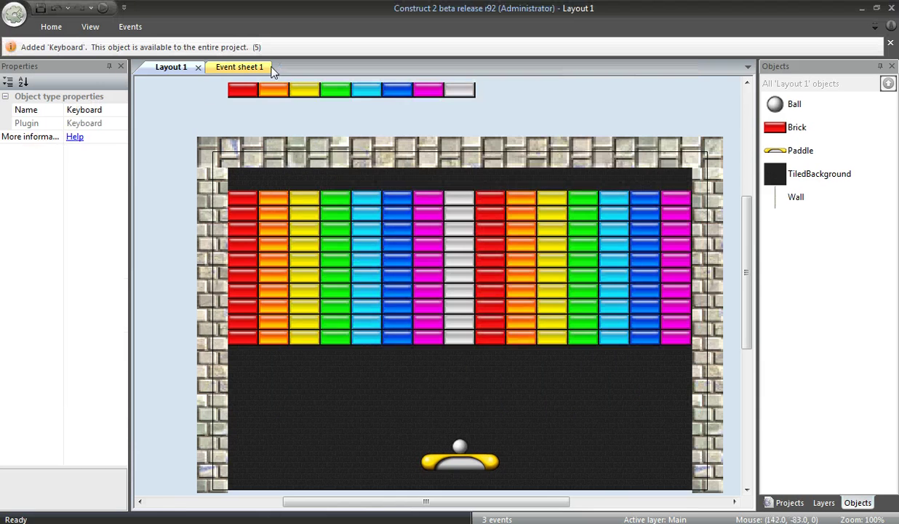
left_click(238, 68)
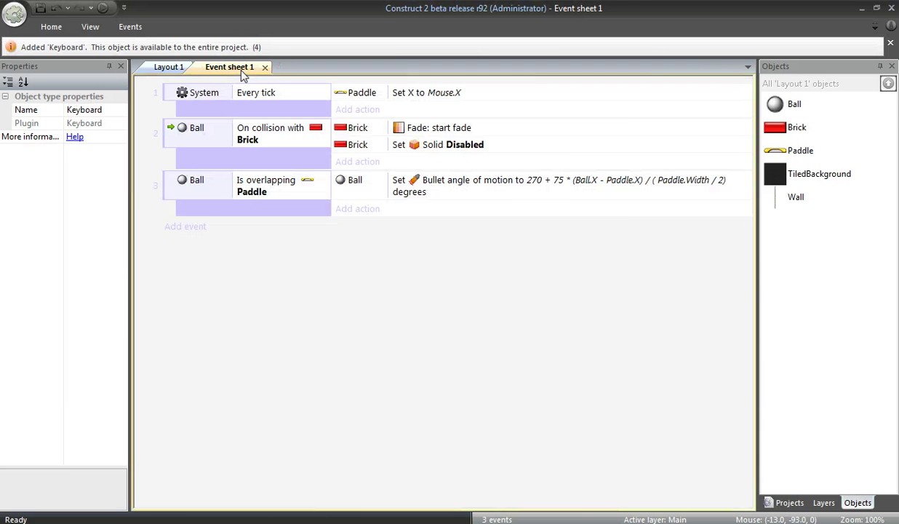
Add an event with the Keyboard condition On key pressed for key 1.
left_click(199, 227)
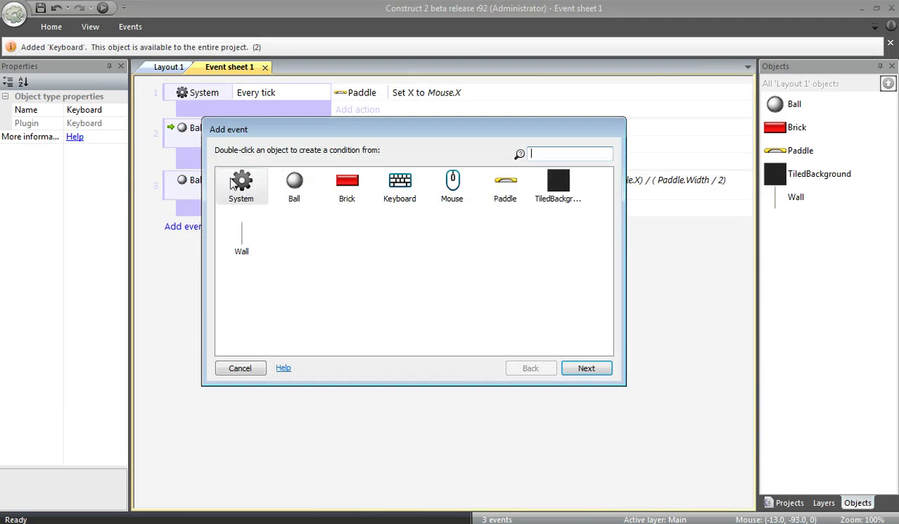
double_click(387, 188)
double_click(280, 202)
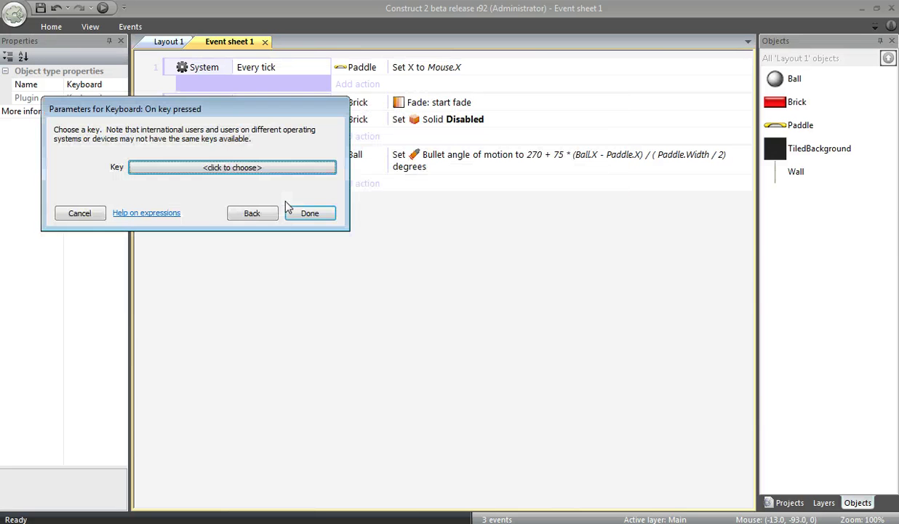
left_click(263, 167)
key("1")
left_click(212, 224)
left_click(313, 214)
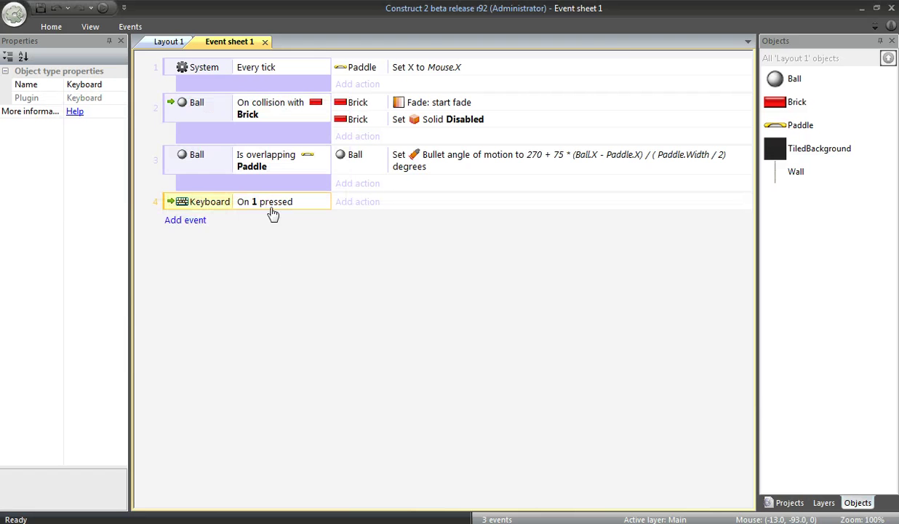
Give the On 1 pressed event a Ball action that sets the animation to "normal", playing from the beginning.
left_click(364, 205)
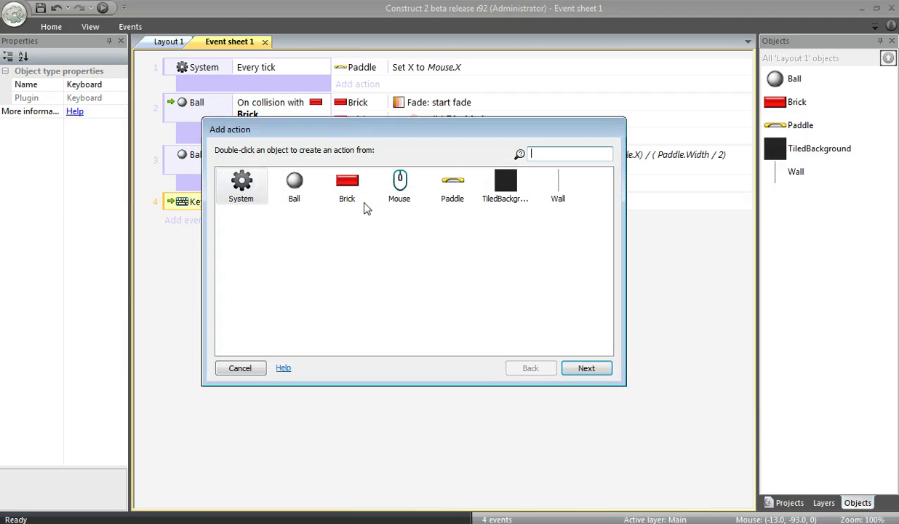
double_click(299, 186)
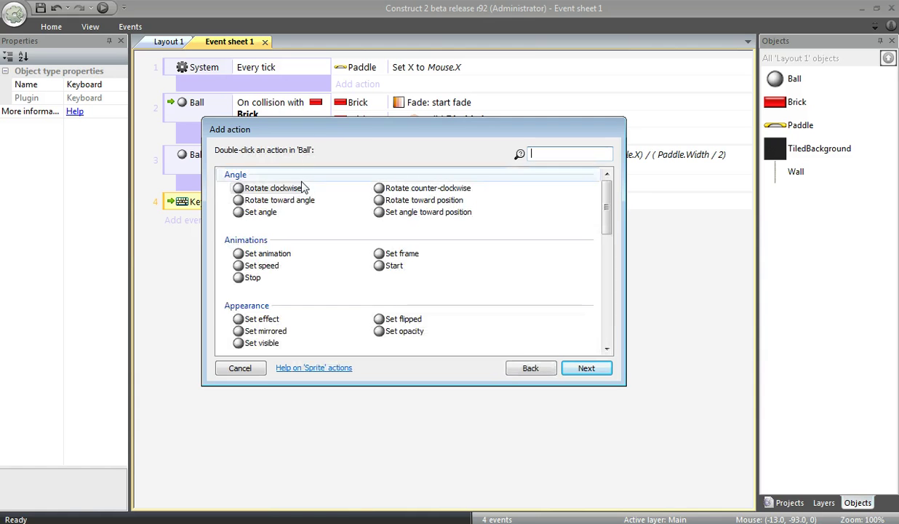
double_click(267, 253)
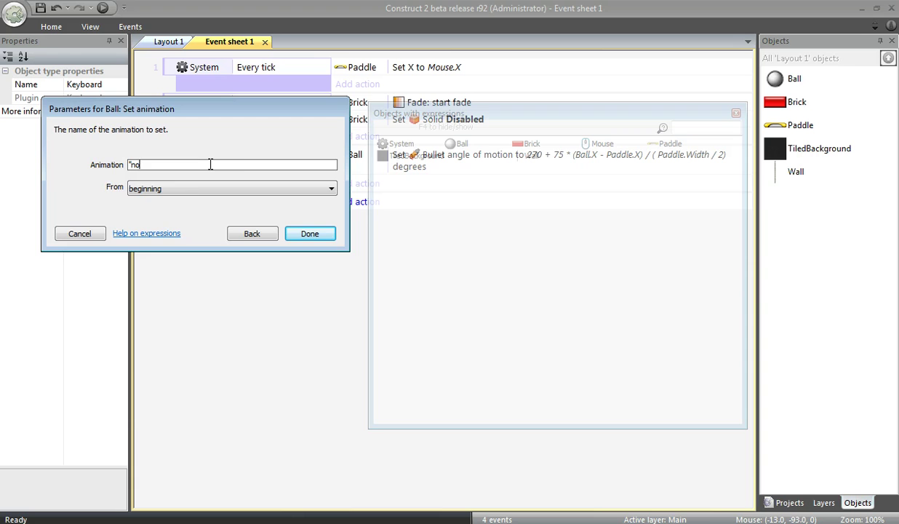
key("Return")
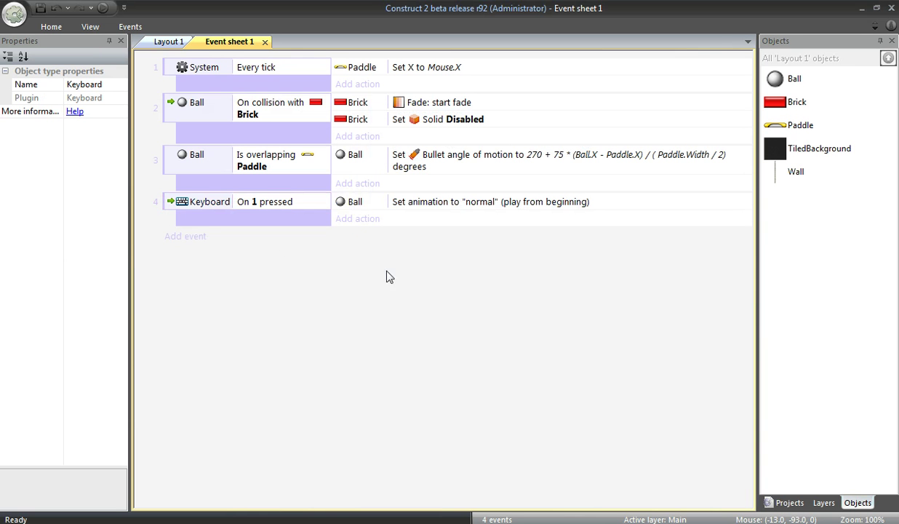
Duplicate the On 1 pressed event four times below the original.
left_click(166, 201)
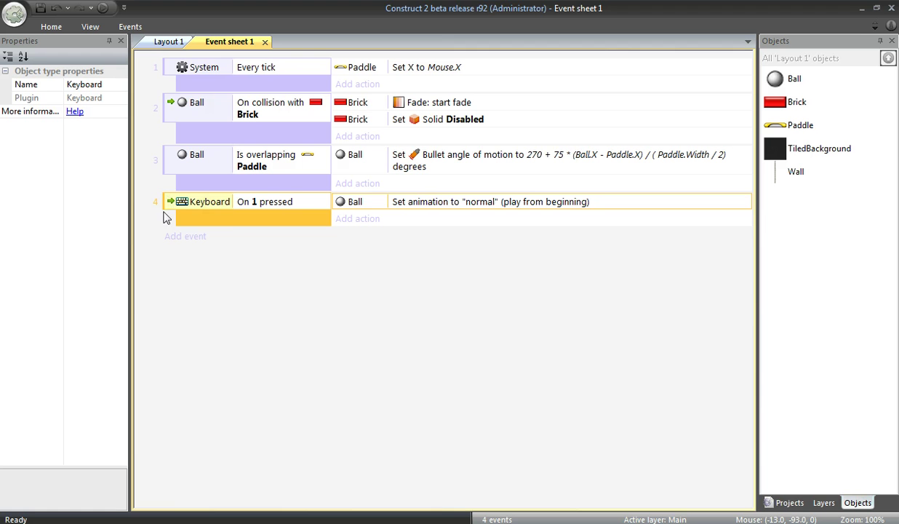
key("ctrl+v")
key("ctrl+v")
key("ctrl+v")
key("ctrl+v")
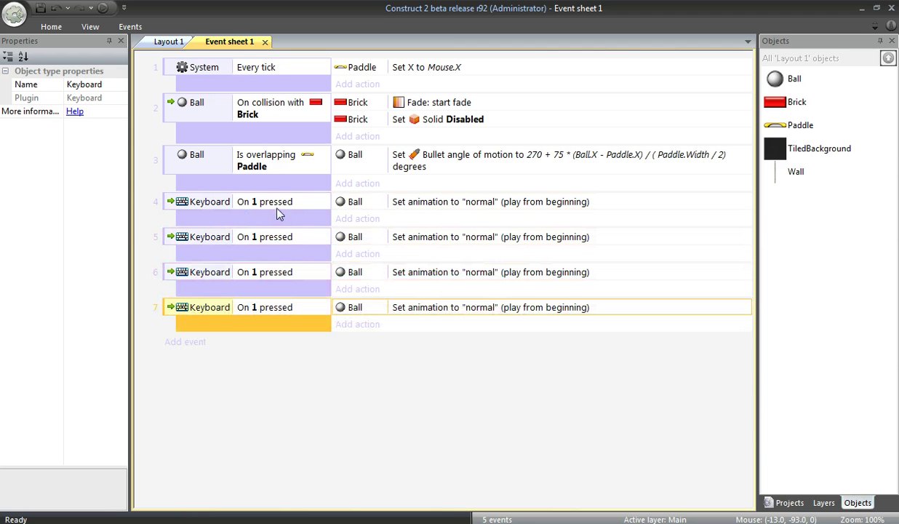
Change the key in event 5's keyboard condition to 2.
right_click(282, 236)
left_click(292, 240)
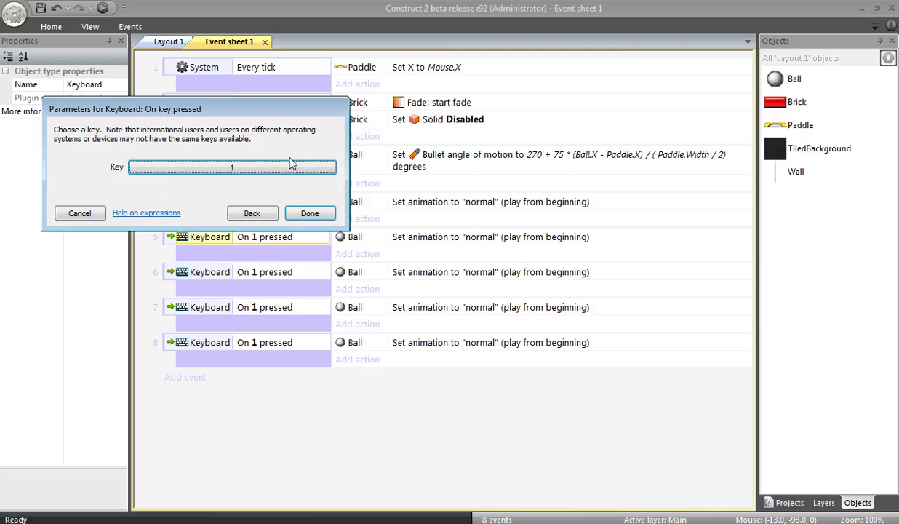
left_click(250, 167)
key("2")
left_click(211, 223)
left_click(295, 213)
Change the key in event 6's keyboard condition to 3.
right_click(294, 274)
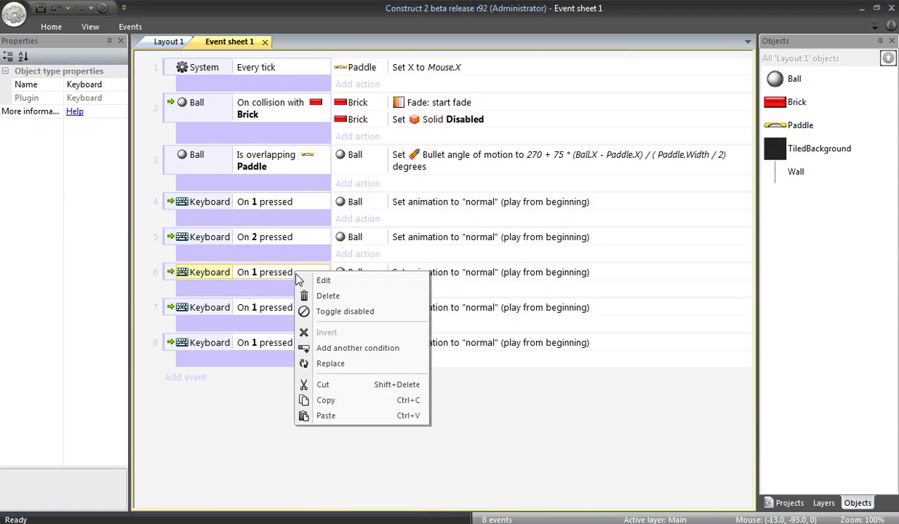
left_click(327, 281)
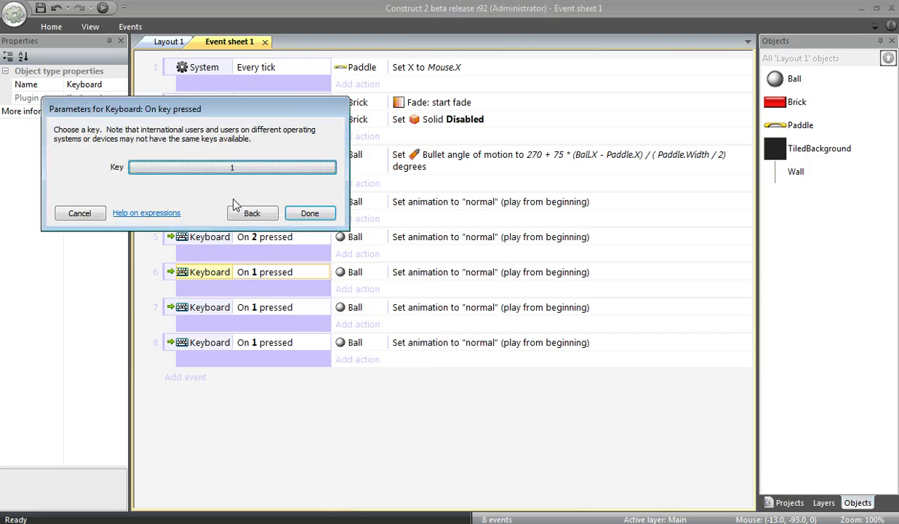
left_click(211, 166)
key("3")
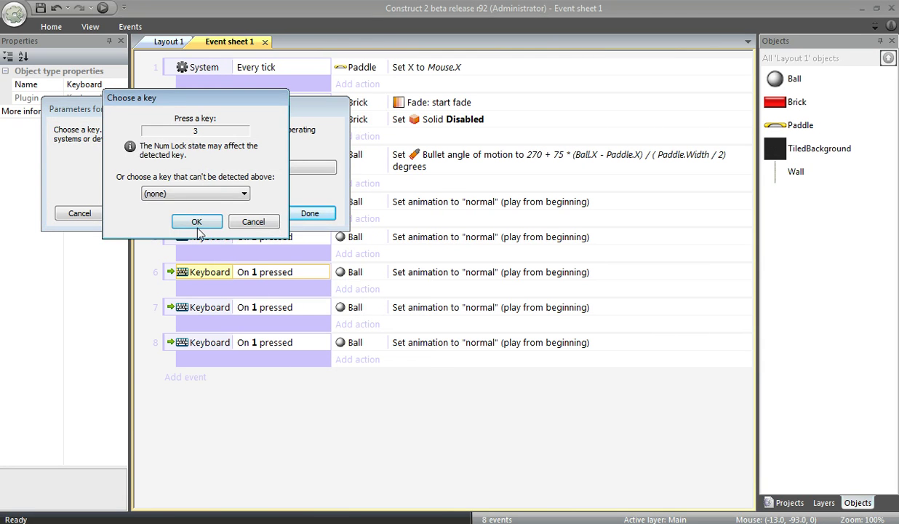
left_click(196, 222)
left_click(293, 213)
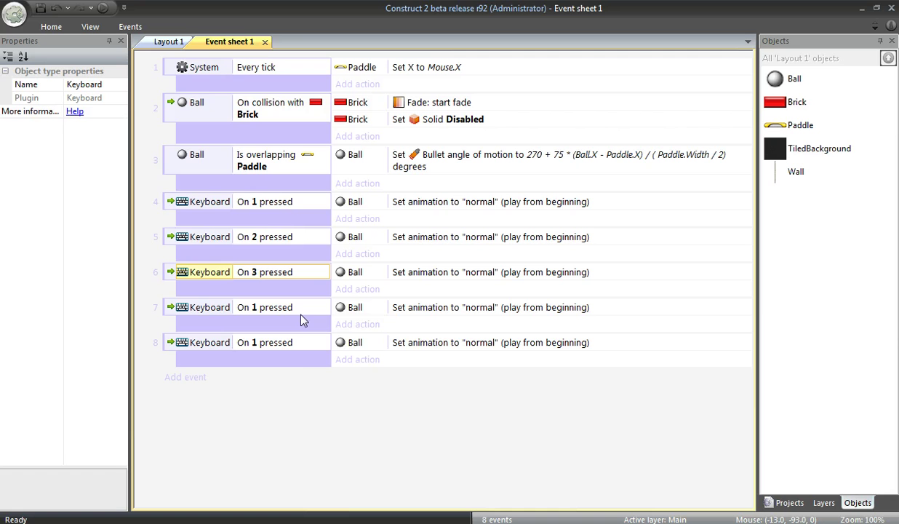
Change the key in event 7's keyboard condition to 4.
right_click(290, 303)
left_click(321, 323)
left_click(233, 167)
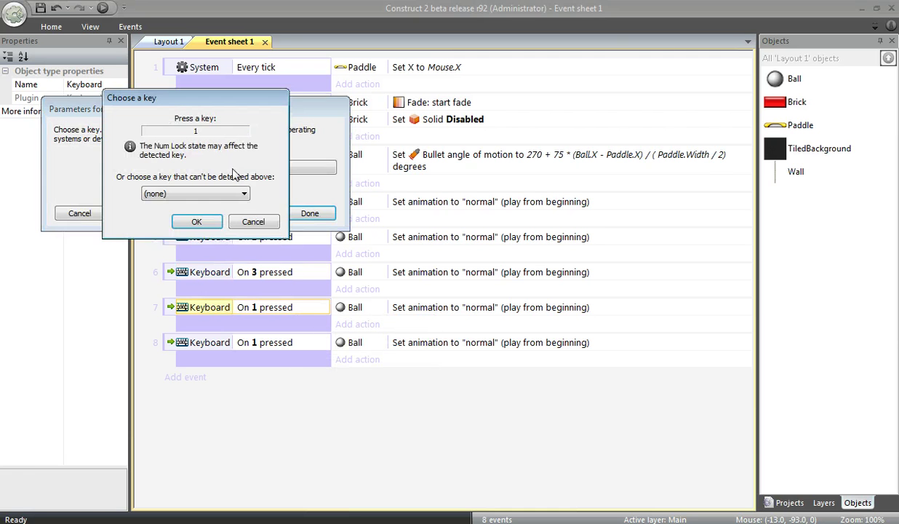
key("4")
left_click(196, 222)
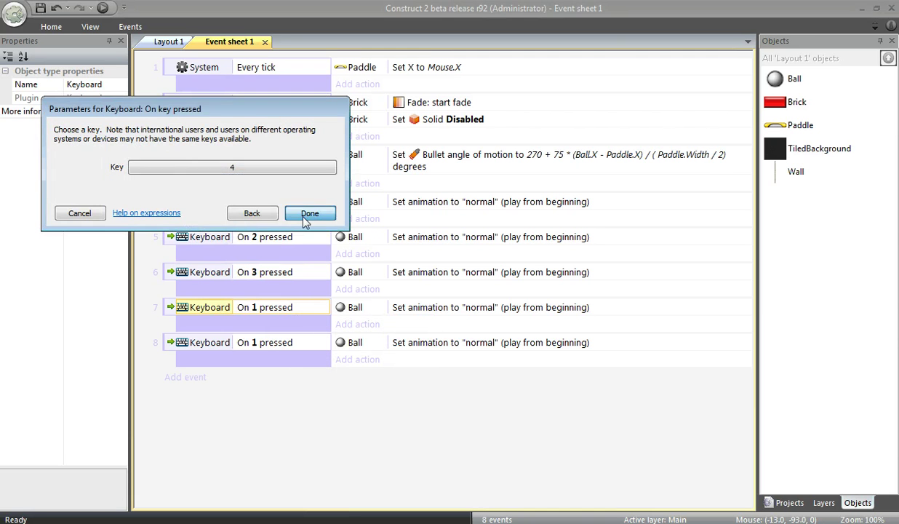
left_click(307, 216)
Change the key in event 8's keyboard condition to 5.
right_click(297, 349)
left_click(324, 357)
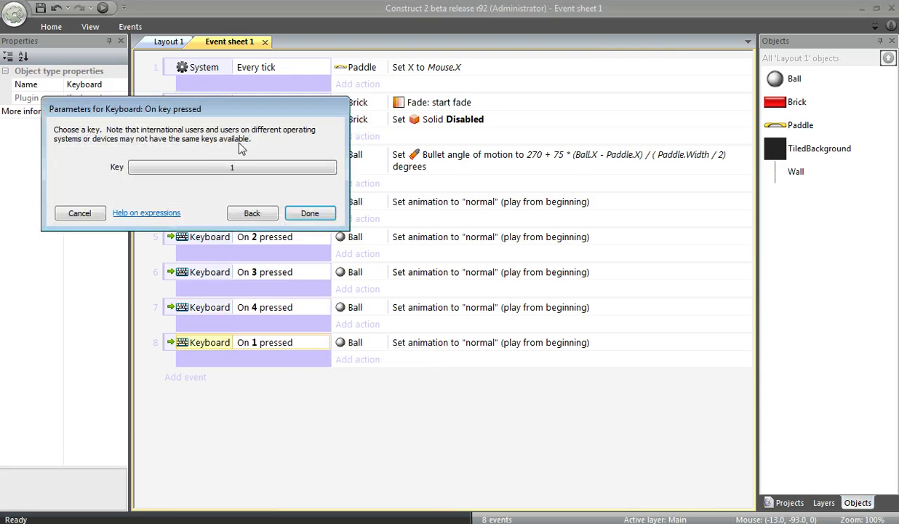
left_click(275, 169)
key("5")
left_click(204, 221)
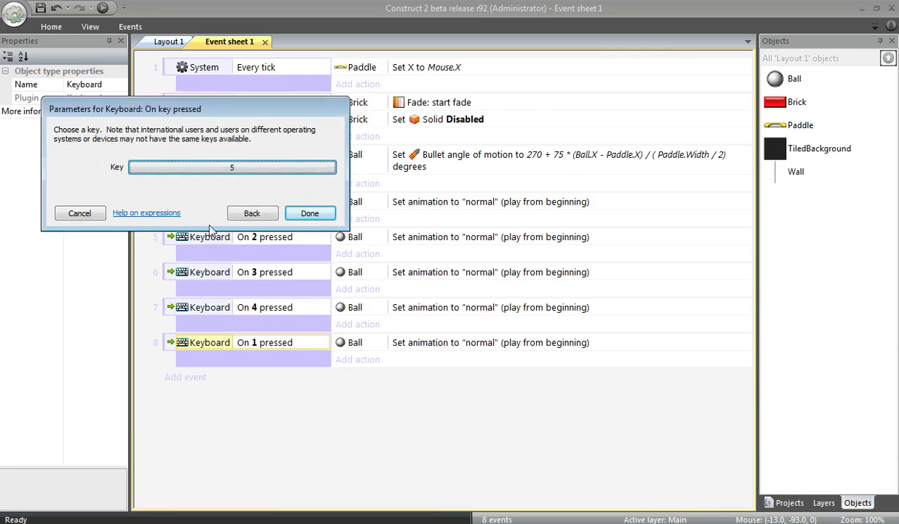
left_click(306, 216)
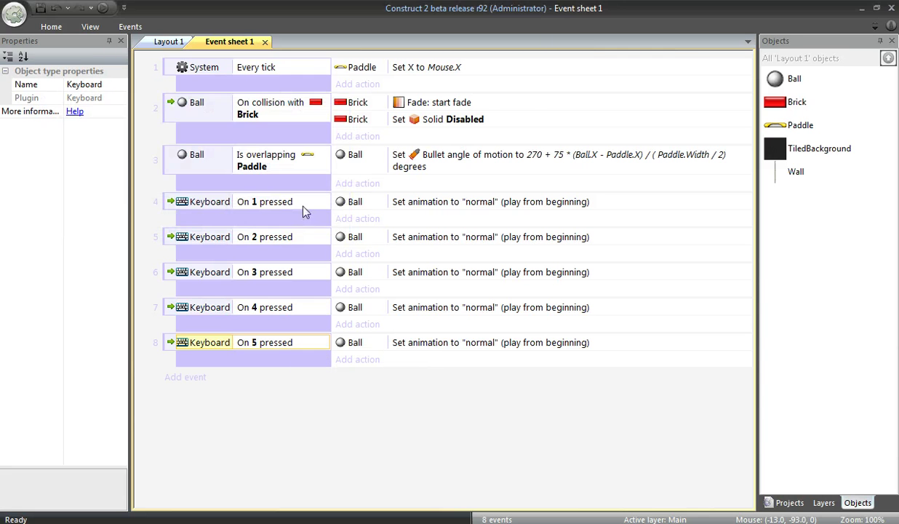
Set the Ball animation in the On 2 pressed event to "small".
right_click(384, 243)
left_click(437, 255)
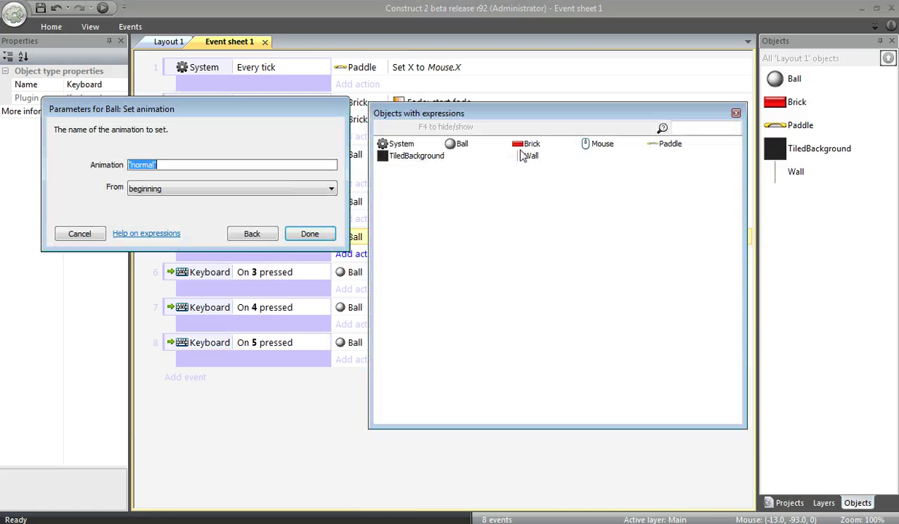
left_click(159, 168)
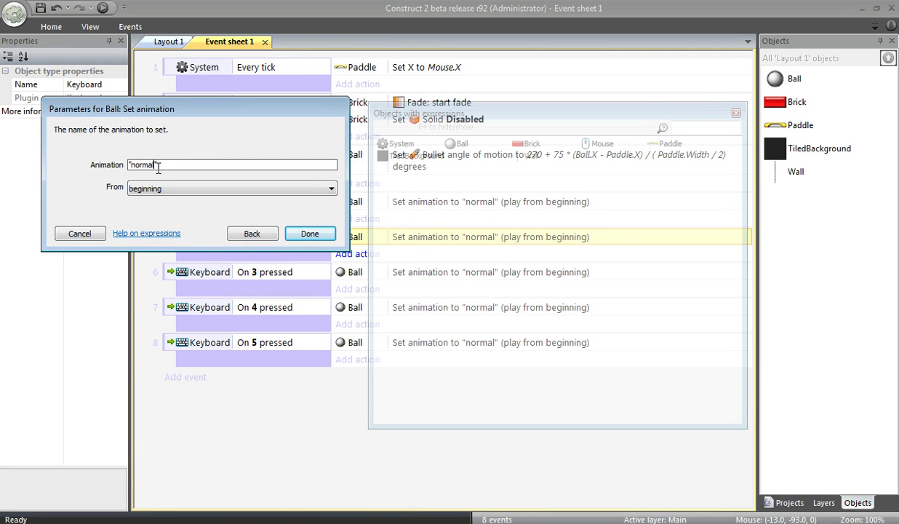
type("small")
key("Return")
Set the Ball animation in the On 3 pressed event to "large".
right_click(570, 275)
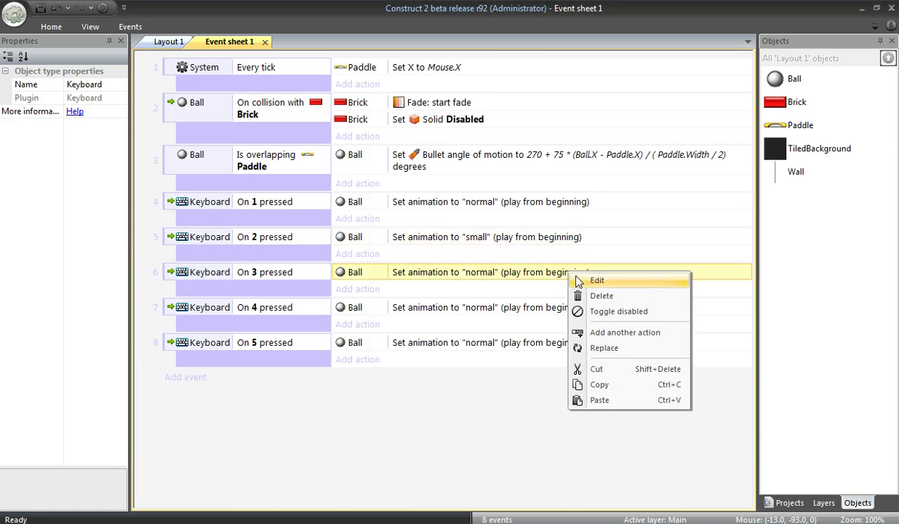
left_click(595, 280)
left_click(167, 165)
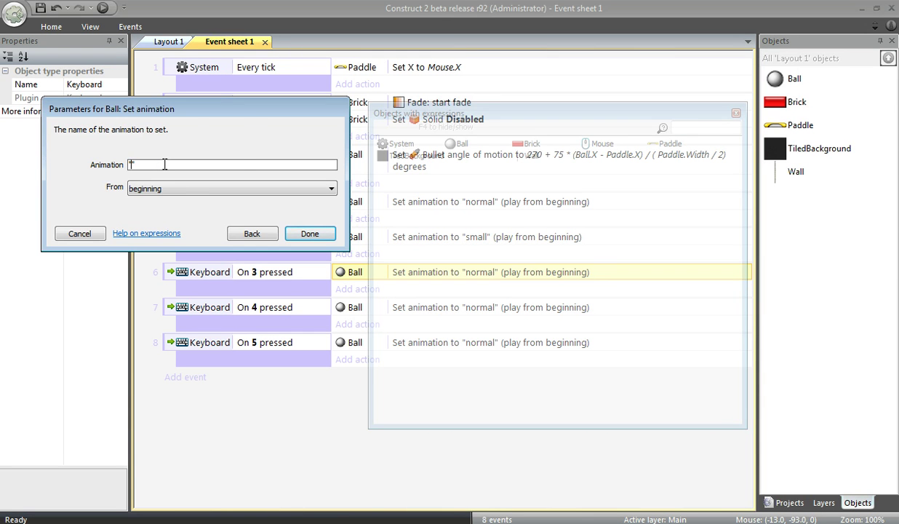
type("large")
key("Return")
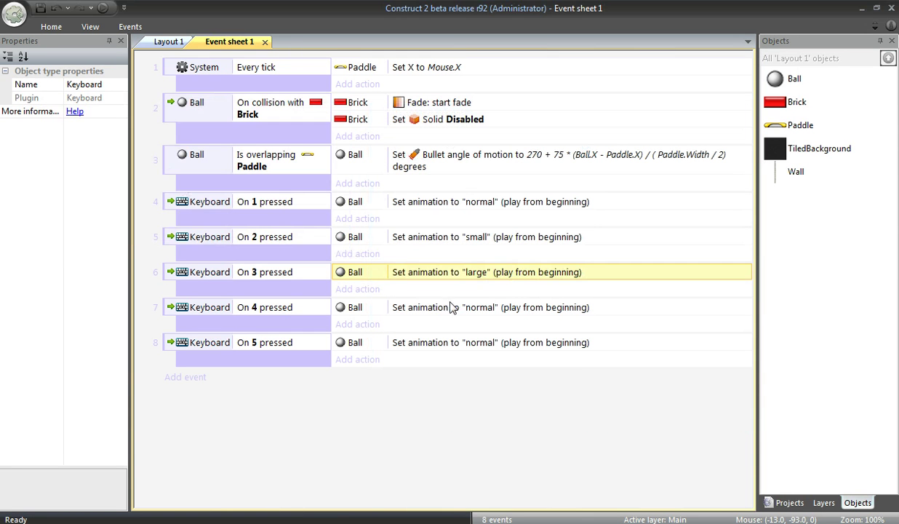
Set the Ball animation in the On 4 pressed event to "fire".
right_click(457, 308)
left_click(459, 311)
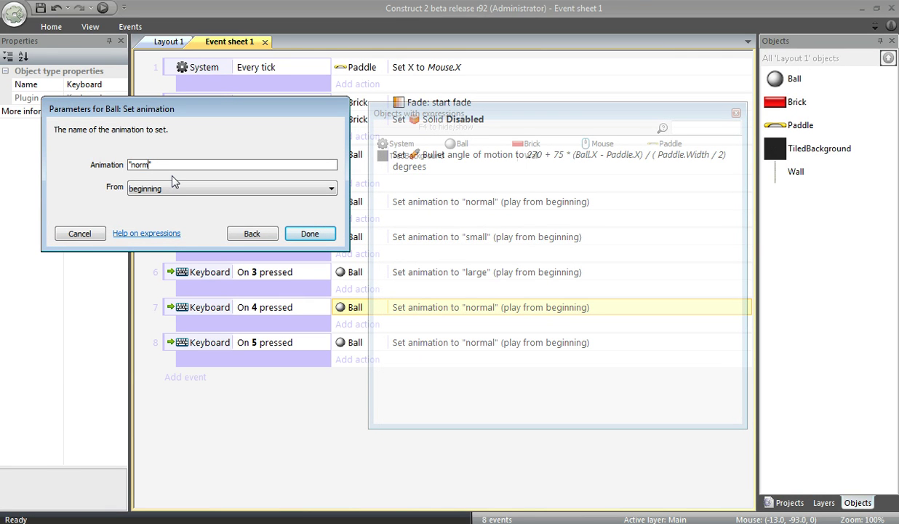
key("BackSpace")
key("BackSpace")
key("BackSpace")
key("BackSpace")
type("fire")
key("Return")
Set the Ball animation in the On 5 pressed event to "thru".
right_click(472, 344)
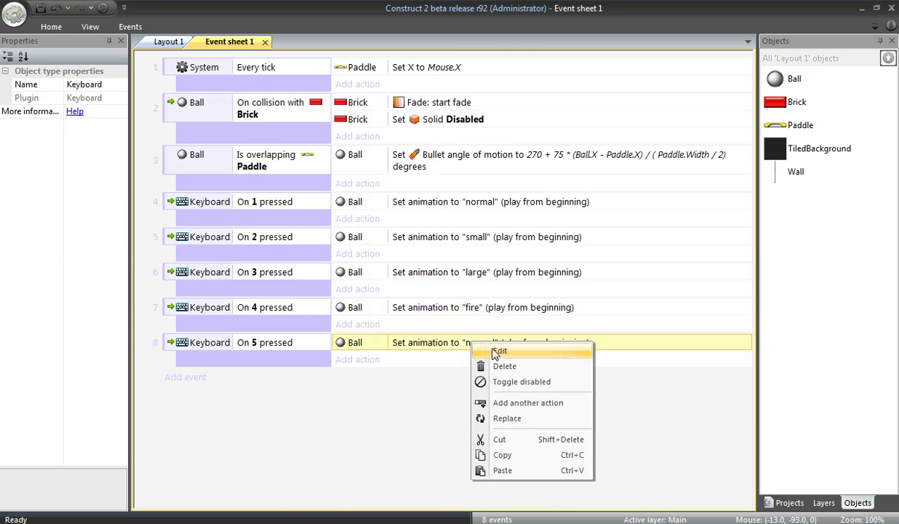
left_click(499, 351)
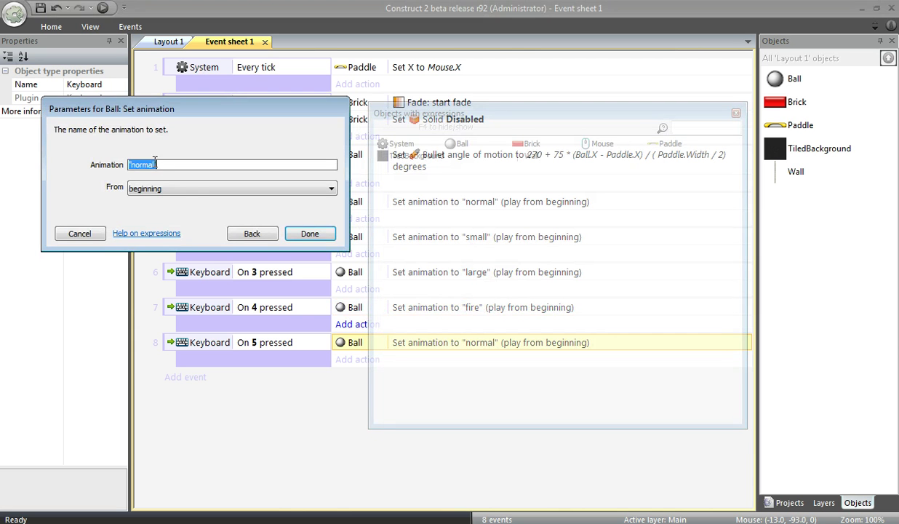
left_click(154, 163)
key("Return")
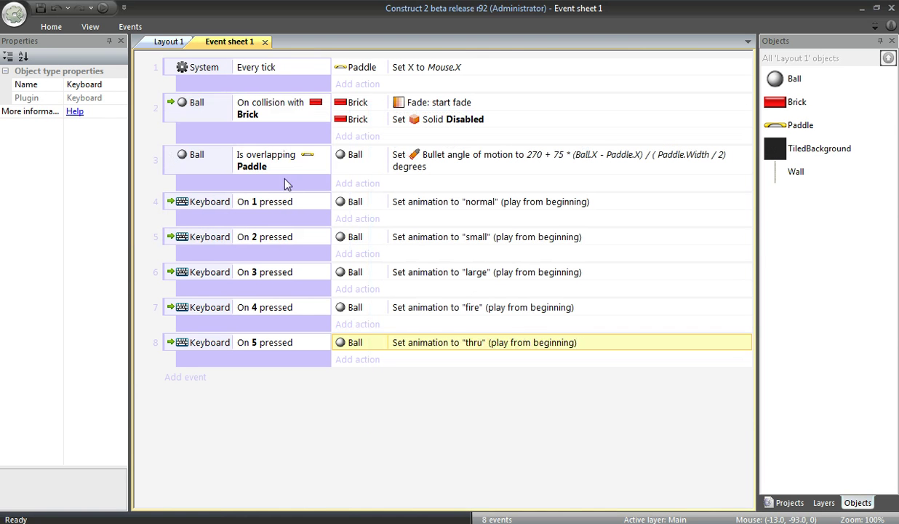
Insert a new Sprite object into Layout 1, placed outside the playfield beside the left brick wall.
left_click(175, 42)
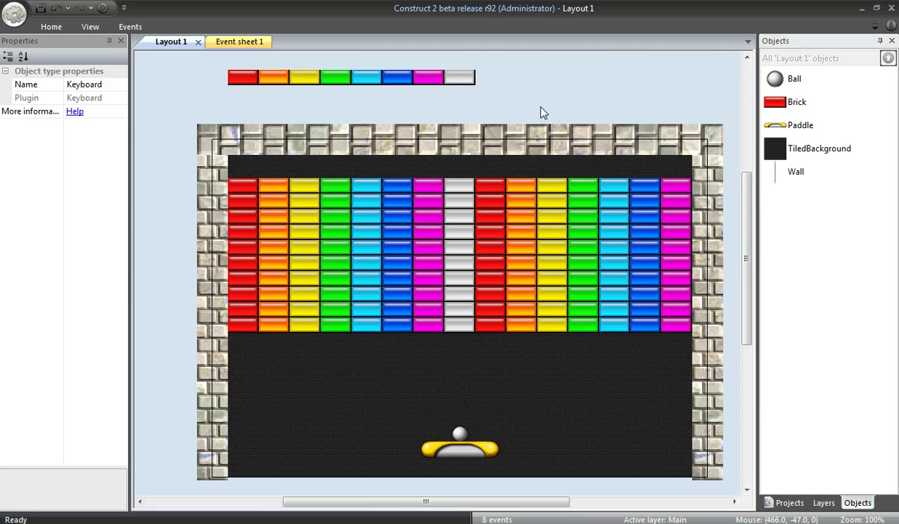
right_click(538, 145)
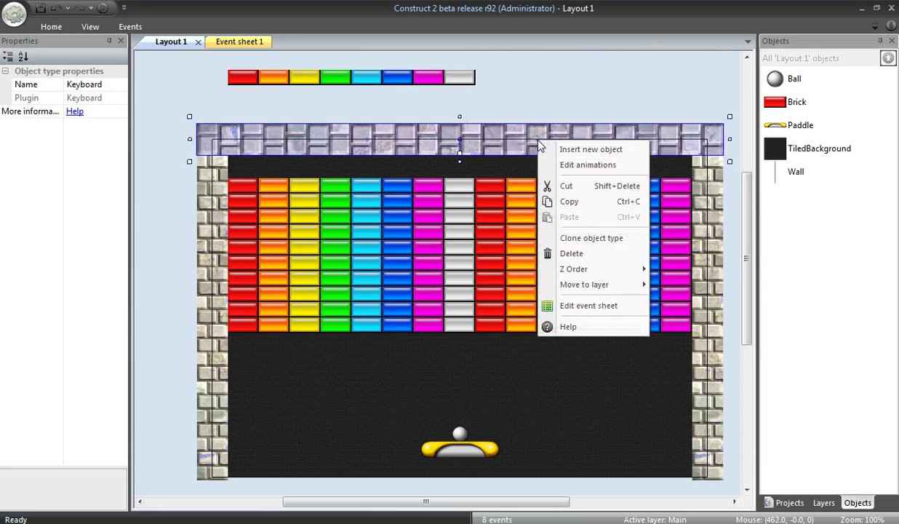
left_click(549, 149)
left_click(372, 255)
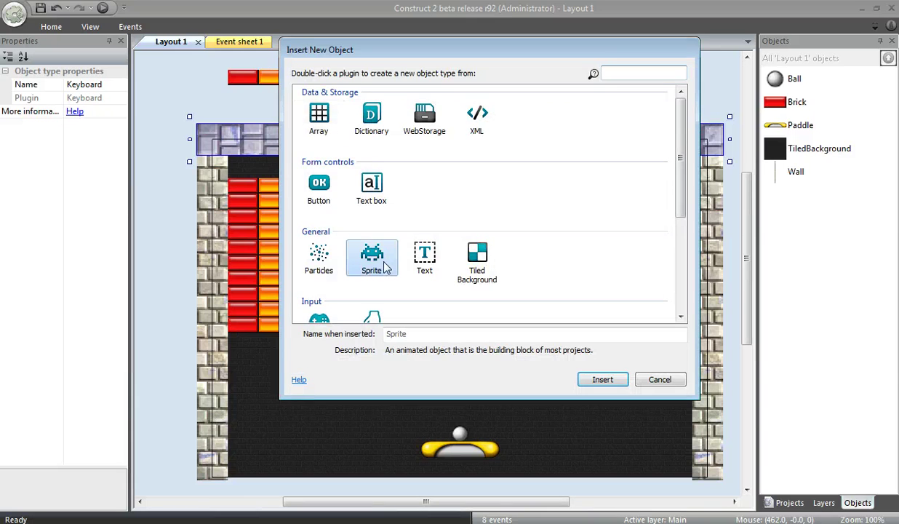
double_click(370, 253)
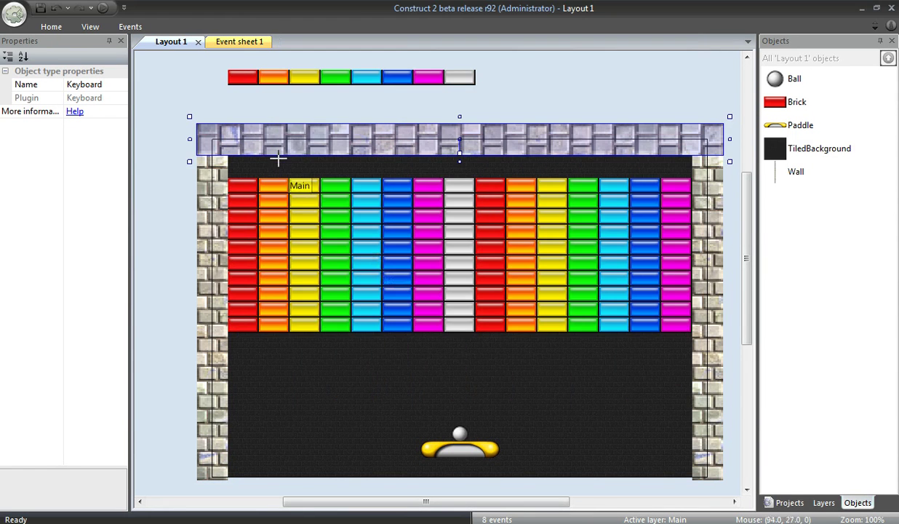
left_click(145, 191)
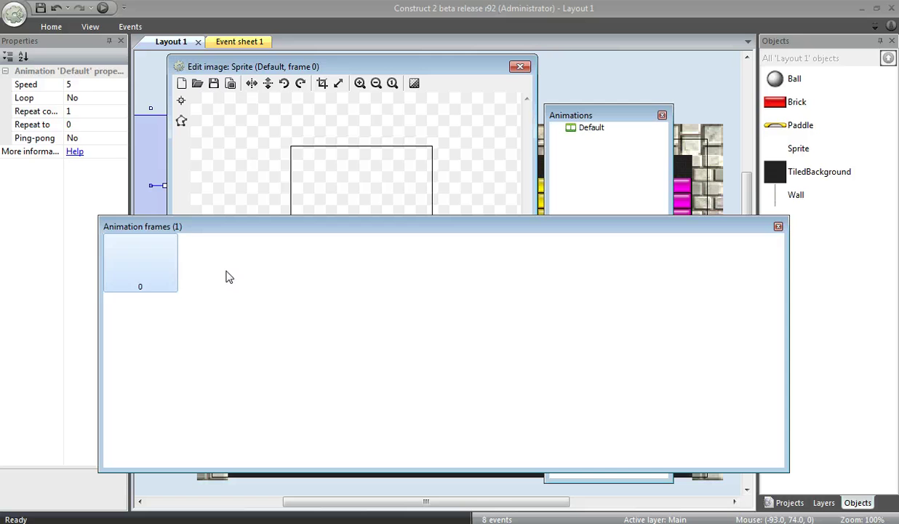
Import explosion-red.jpg into the new sprite's Default animation as a sprite strip with 3 horizontal and 4 vertical cells.
right_click(219, 264)
left_click(287, 339)
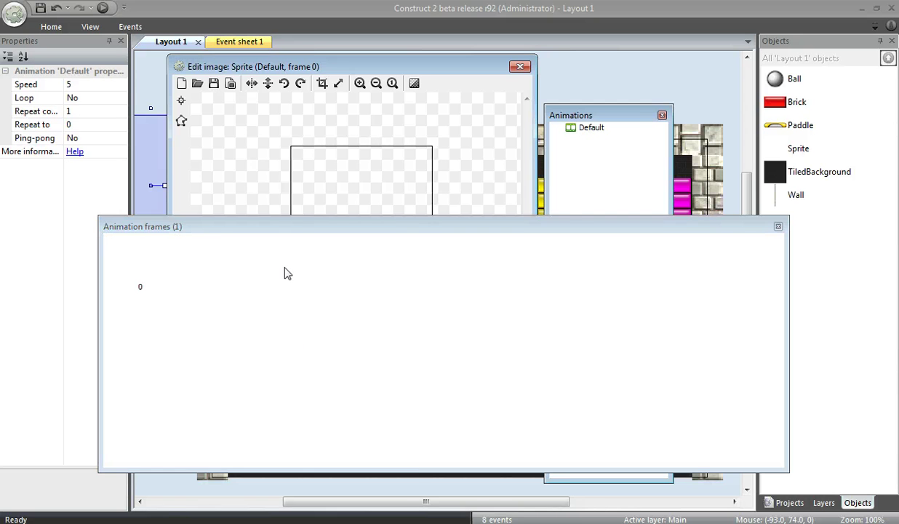
left_click_drag(561, 277, 561, 374)
double_click(513, 320)
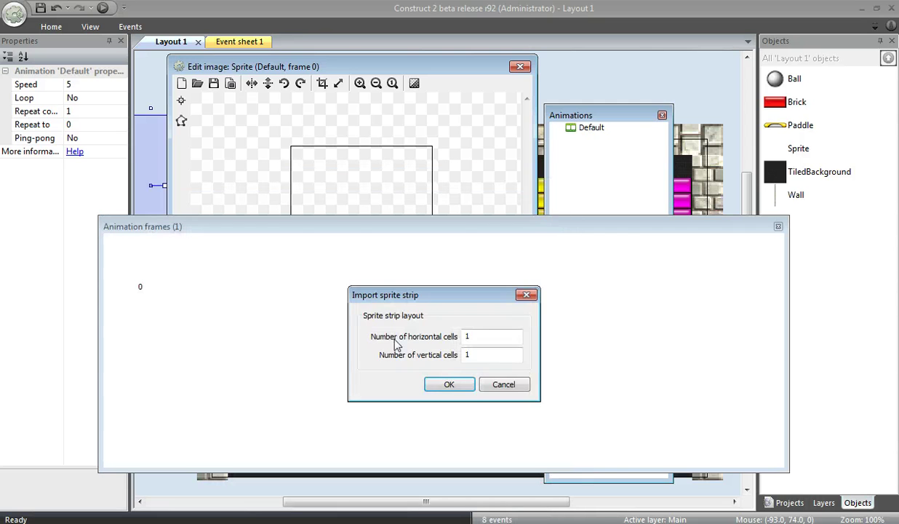
double_click(474, 336)
type("3")
left_click_drag(471, 354, 461, 362)
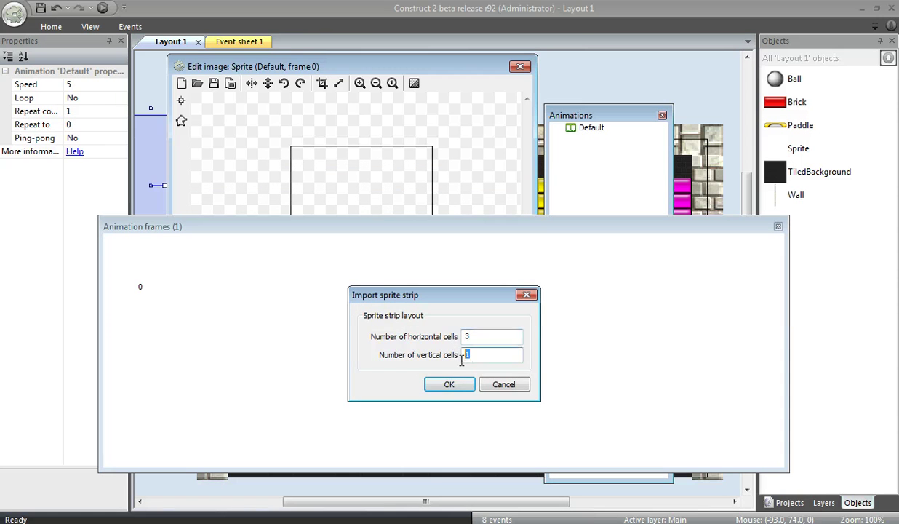
type("4")
left_click(454, 385)
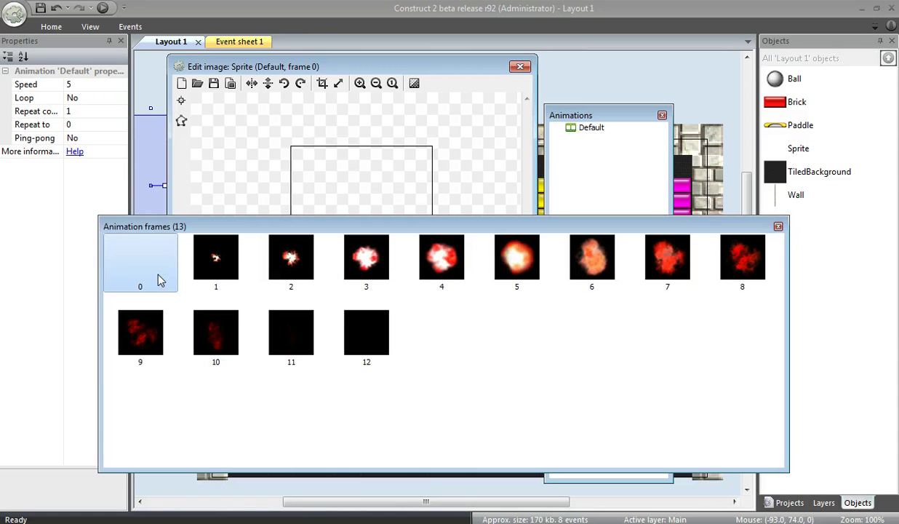
Delete the blank first frame and set the Default animation's speed to 18.
key("Delete")
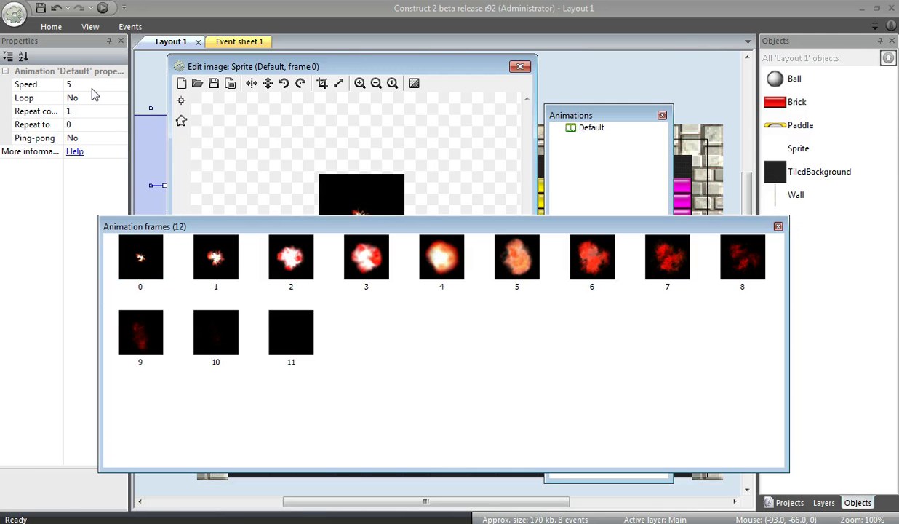
left_click(92, 86)
left_click(53, 86)
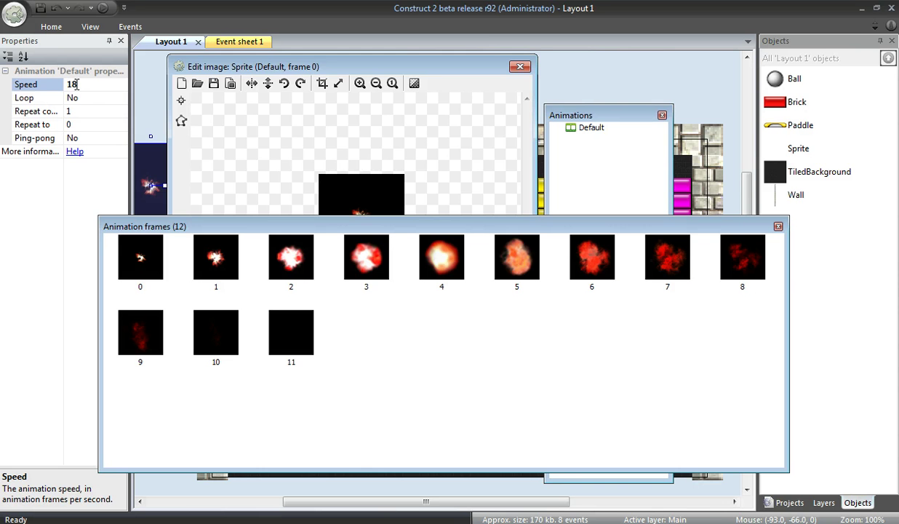
left_click(288, 151)
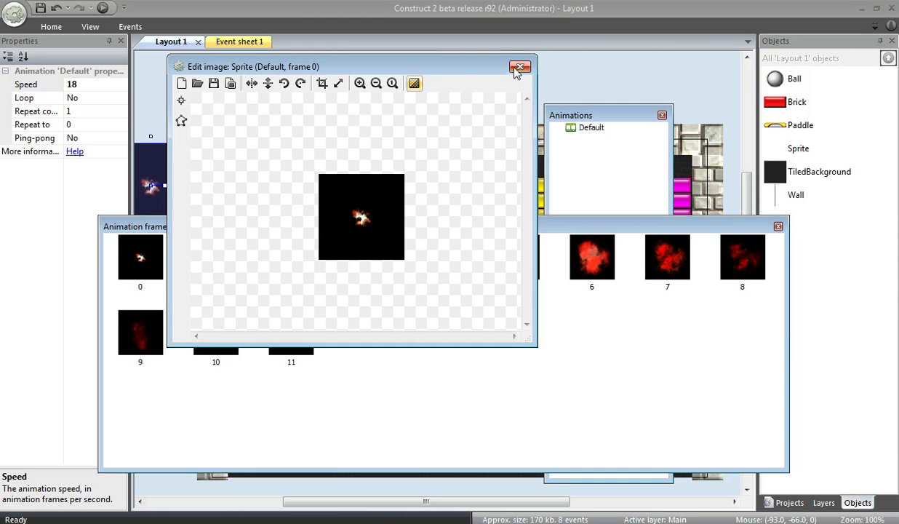
left_click(519, 67)
Rename the Sprite object as Explosion.
right_click(782, 149)
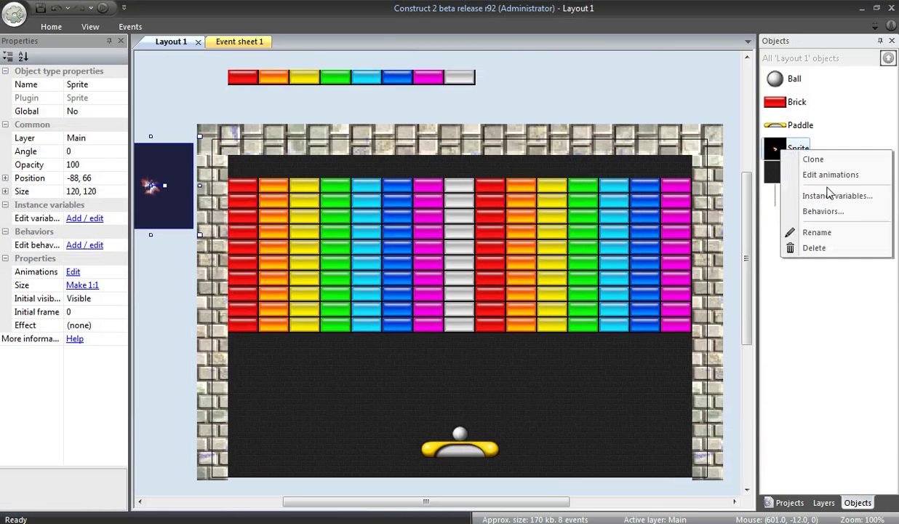
left_click(817, 233)
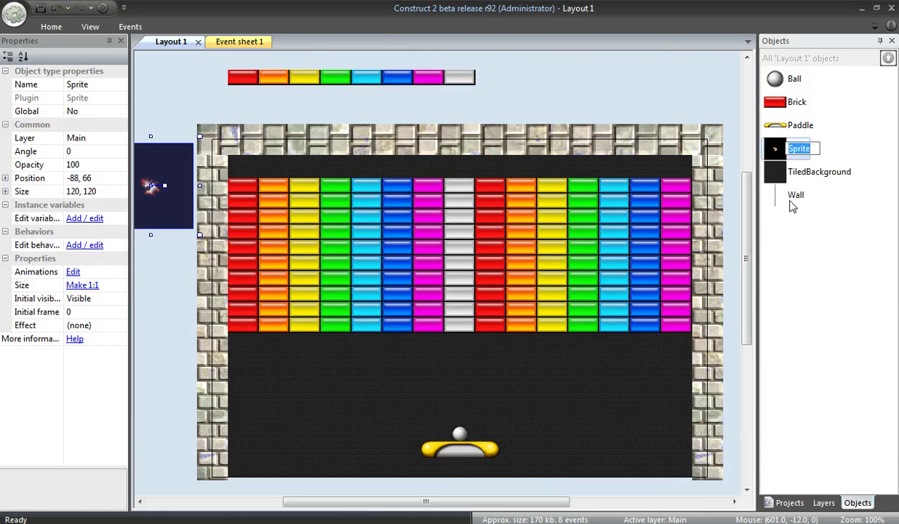
type("Explosion")
key("Return")
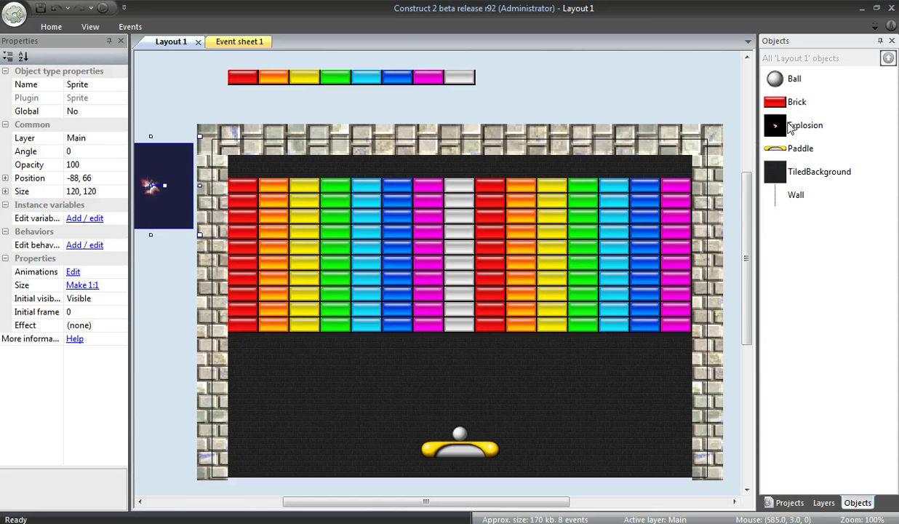
Set the effect of the explosion sprite in the layout to Additive.
left_click(119, 330)
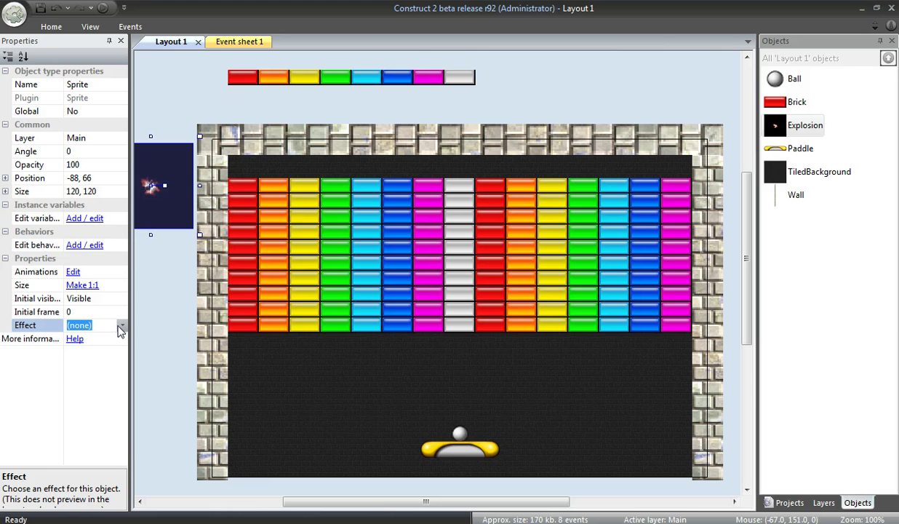
left_click(121, 326)
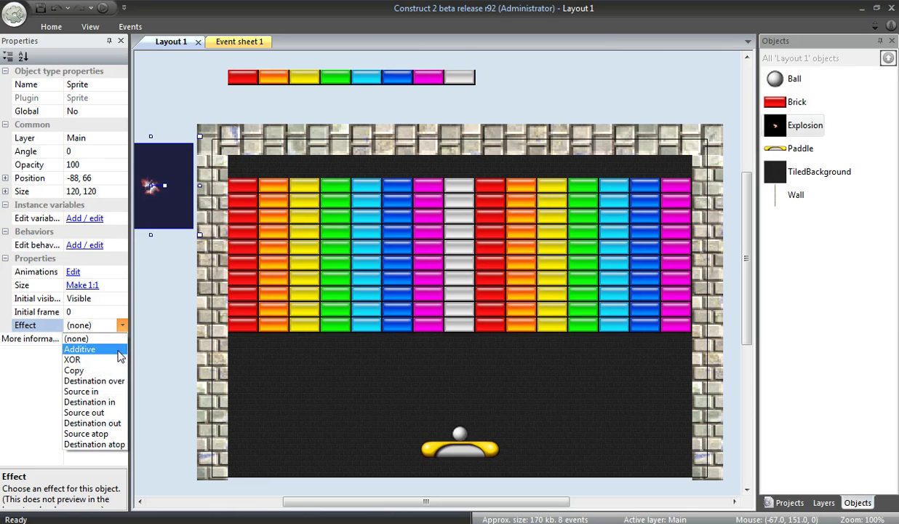
left_click(120, 355)
left_click(332, 359)
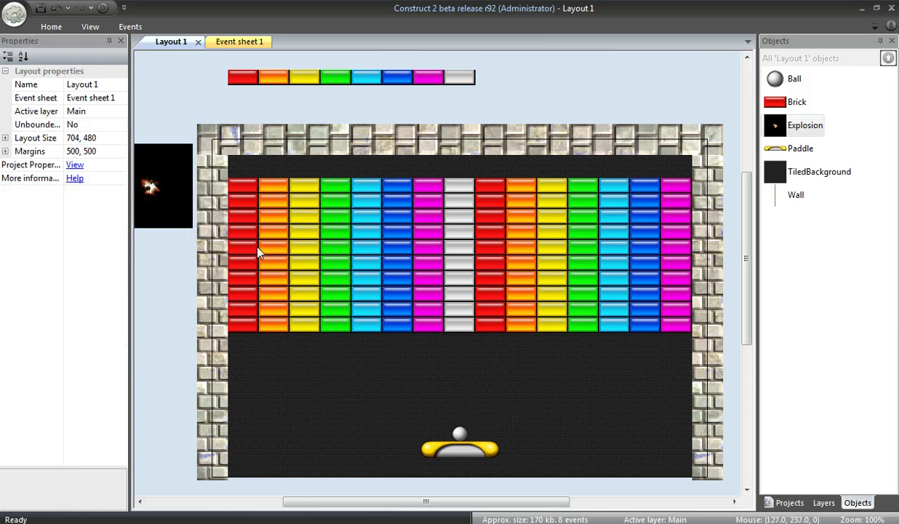
left_click(180, 178)
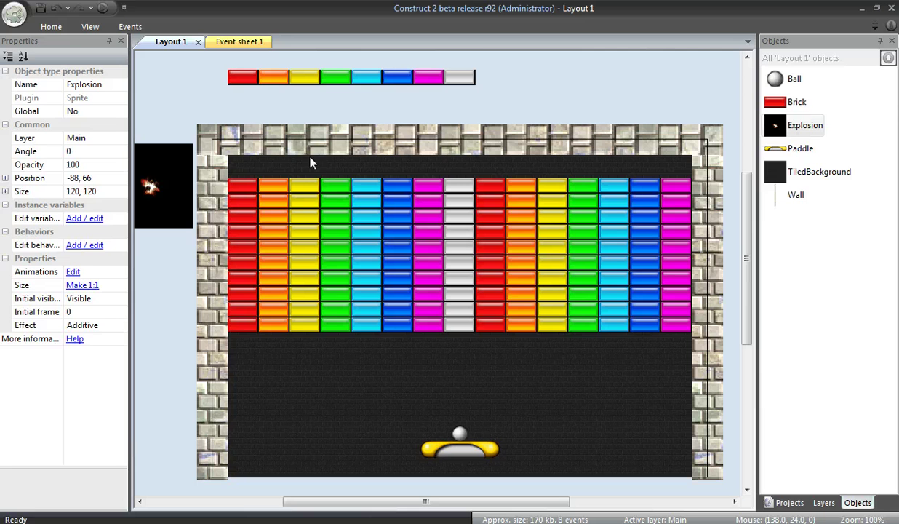
left_click(161, 127)
left_click(163, 177)
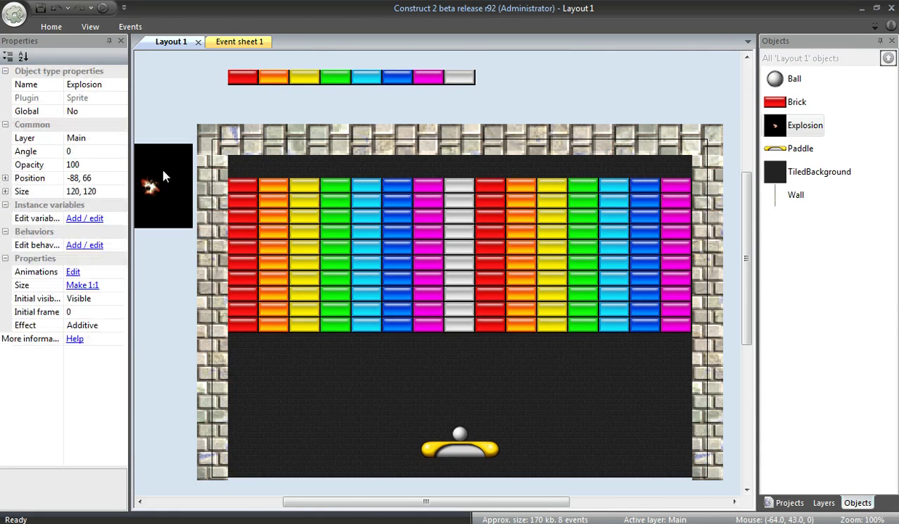
Add the Fade behavior to the Explosion object.
right_click(790, 128)
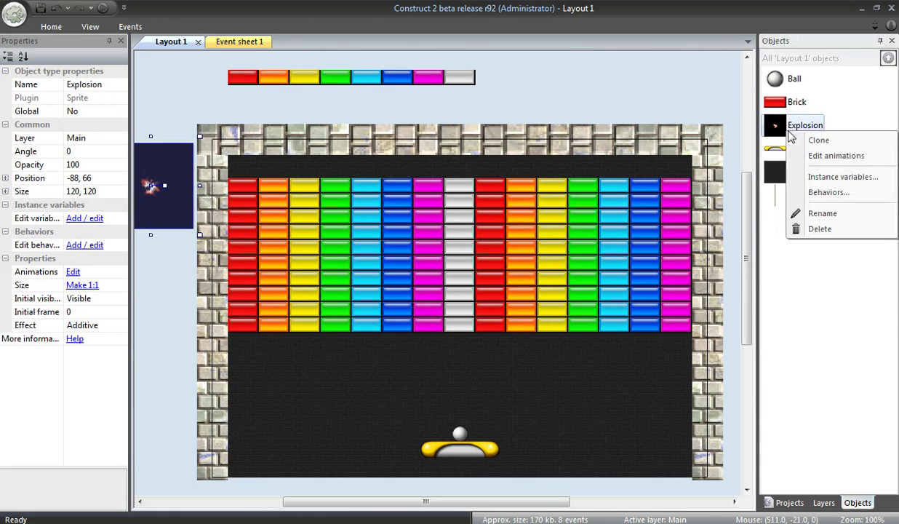
left_click(829, 193)
left_click(374, 99)
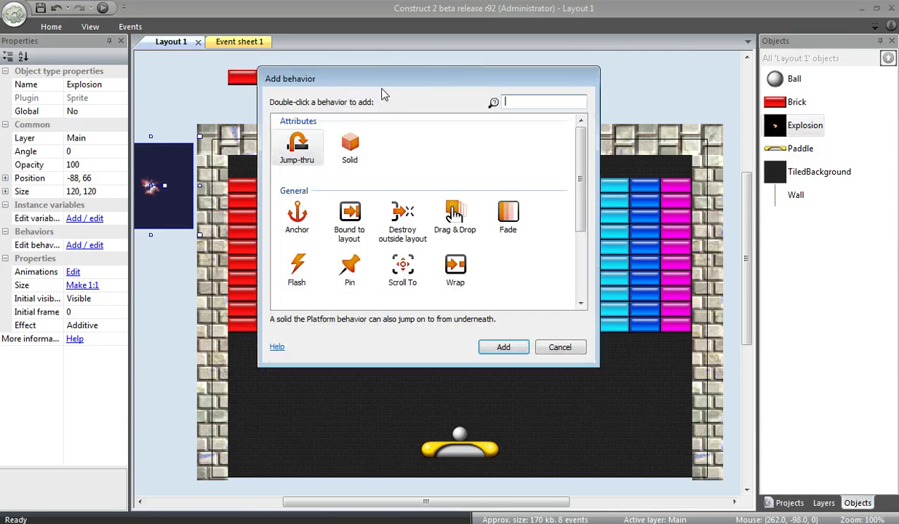
double_click(507, 214)
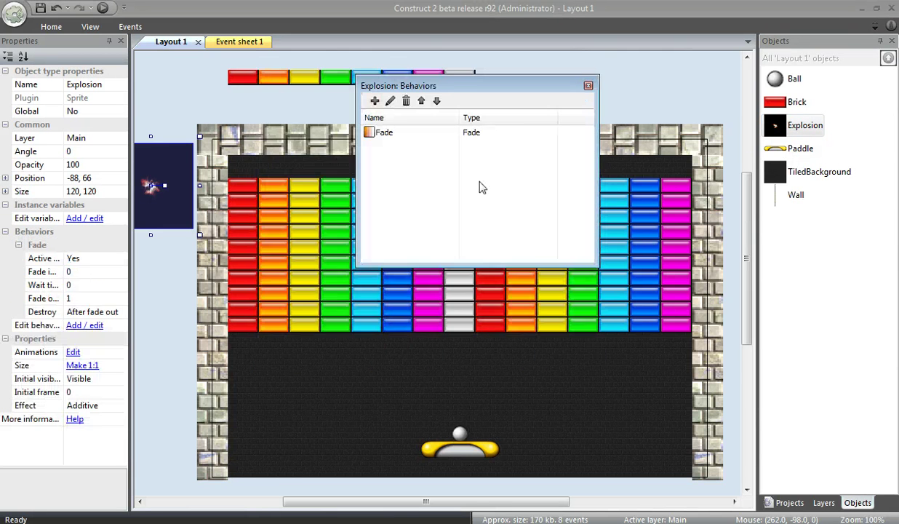
Set the Explosion's Fade behavior to a wait time of 1 and a fade out time of 0.
left_click(88, 285)
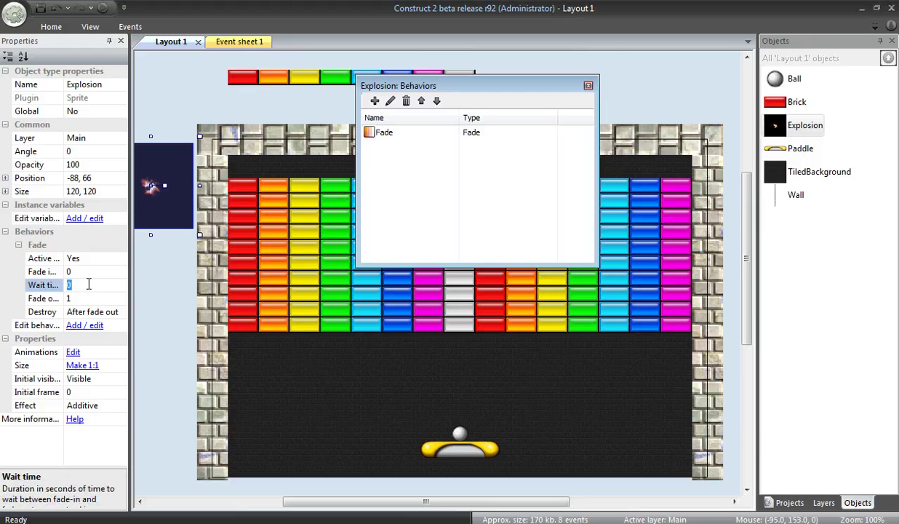
type("1")
left_click(99, 299)
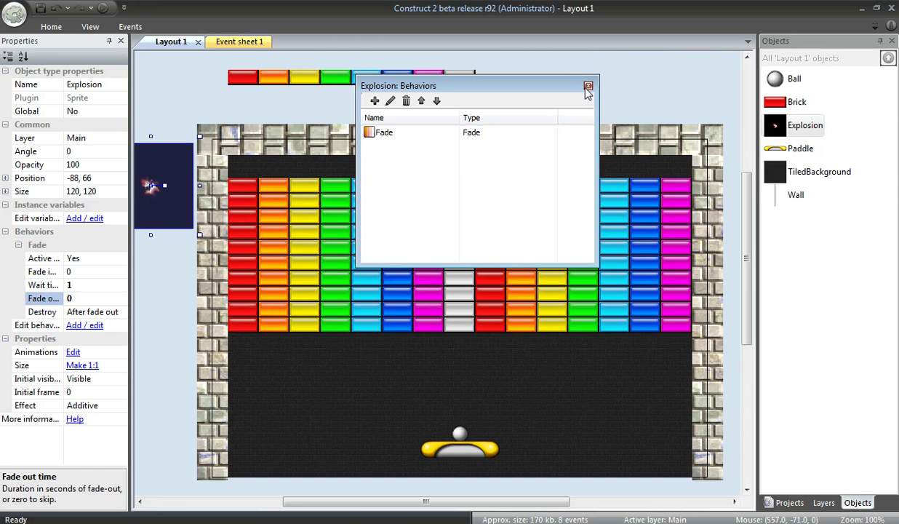
left_click(587, 85)
left_click(172, 111)
left_click(180, 187)
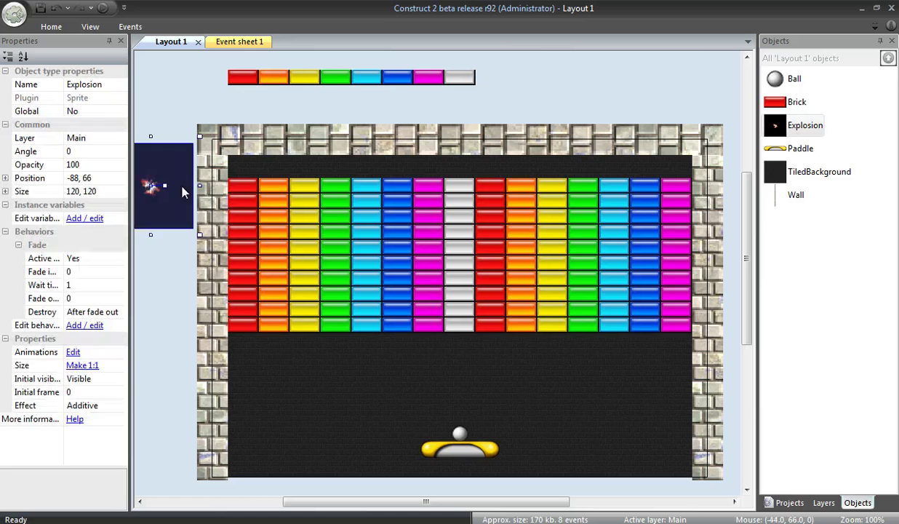
left_click(175, 107)
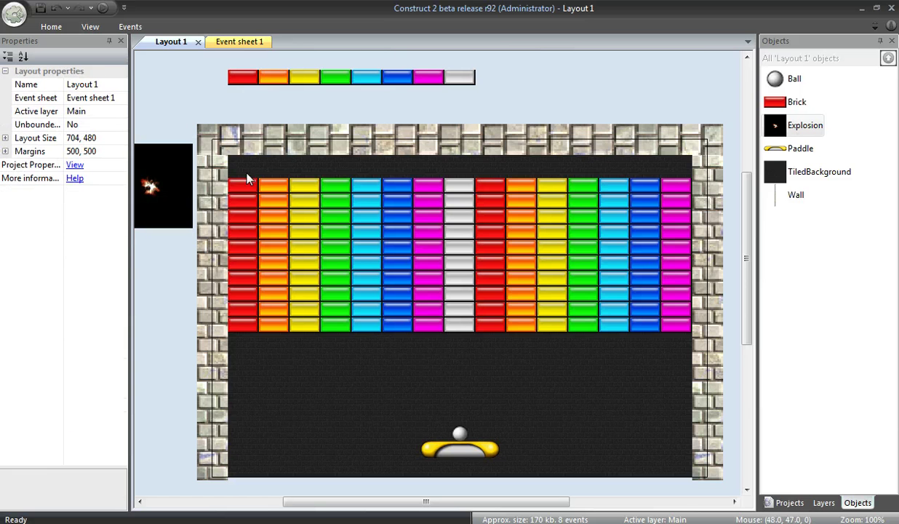
Duplicate the Default animation of the Explosion object and select the copy.
right_click(796, 130)
left_click(813, 153)
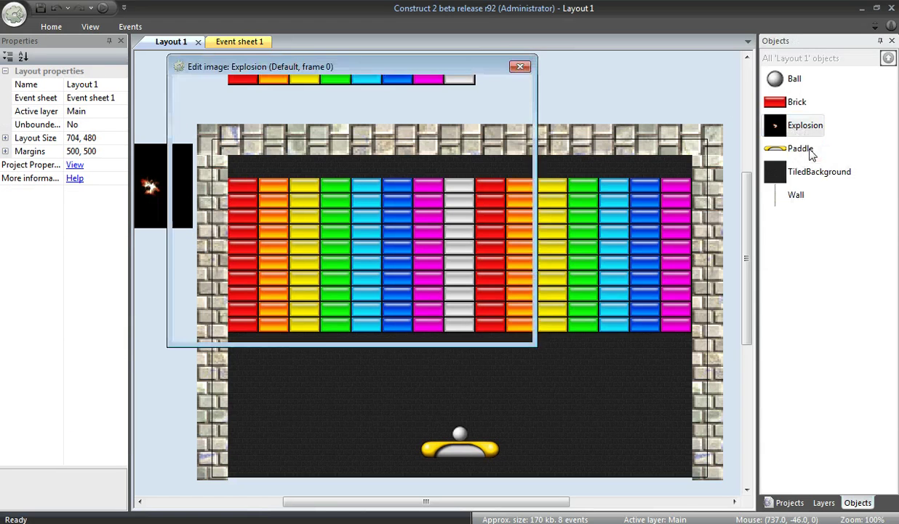
left_click(588, 130)
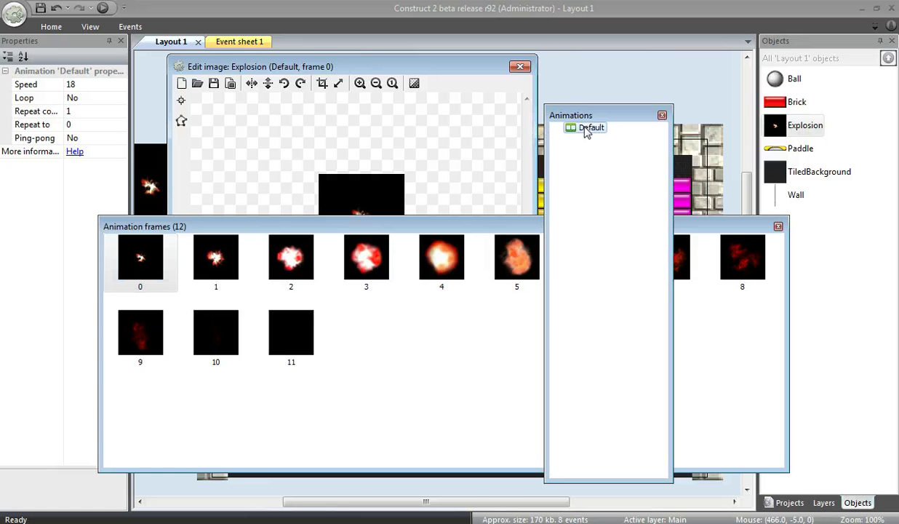
right_click(586, 129)
left_click(640, 169)
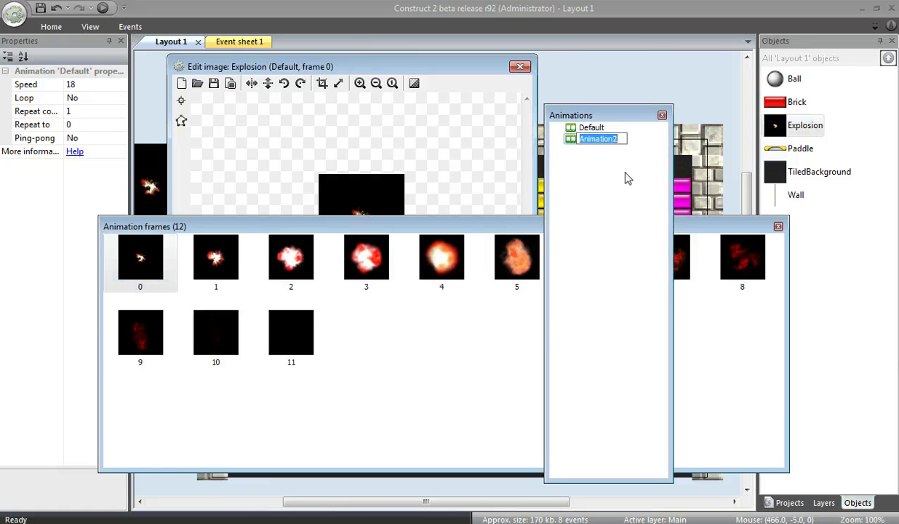
left_click(604, 139)
Import explosion-blue.jpg into the duplicated Explosion animation as a sprite strip with 3 horizontal and 4 vertical cells.
left_click(392, 373)
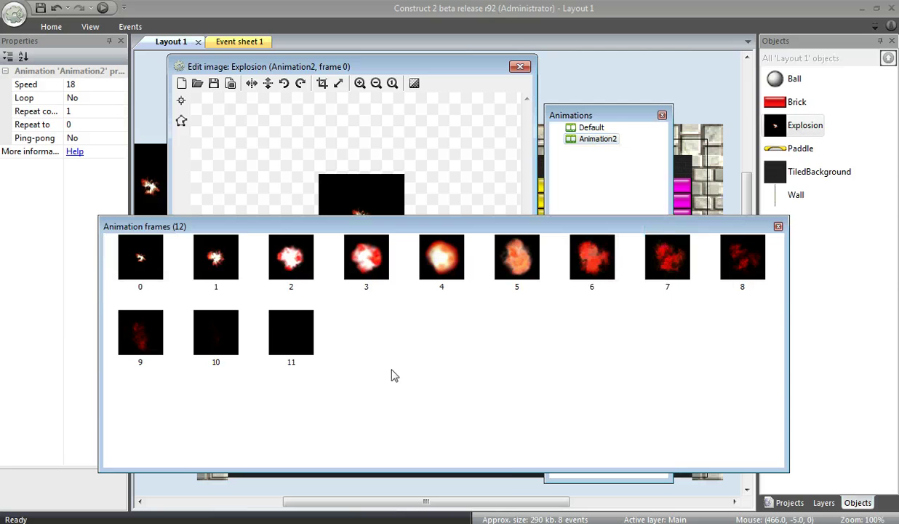
right_click(393, 374)
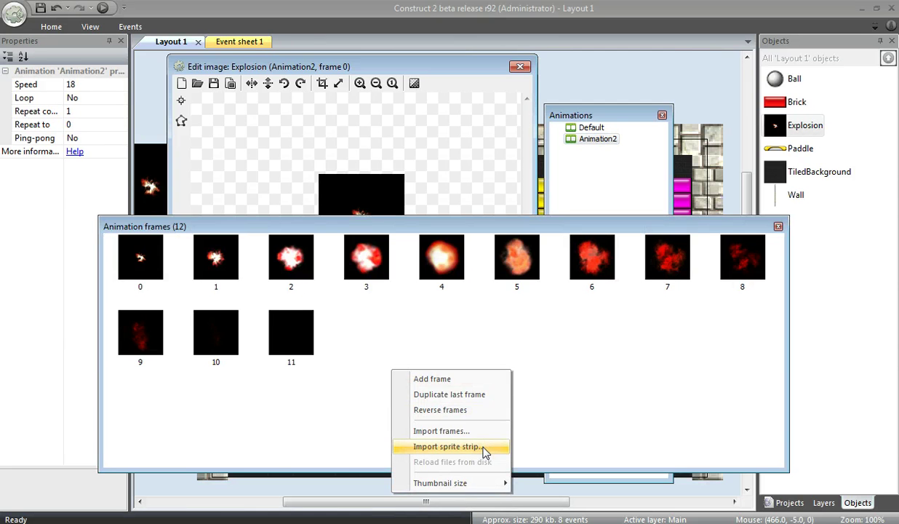
left_click(447, 446)
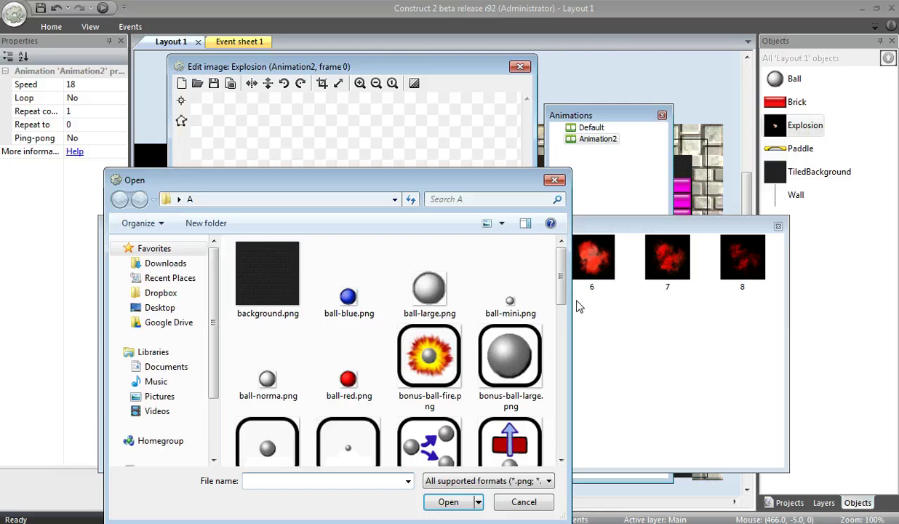
scroll(426, 287, "down", 5)
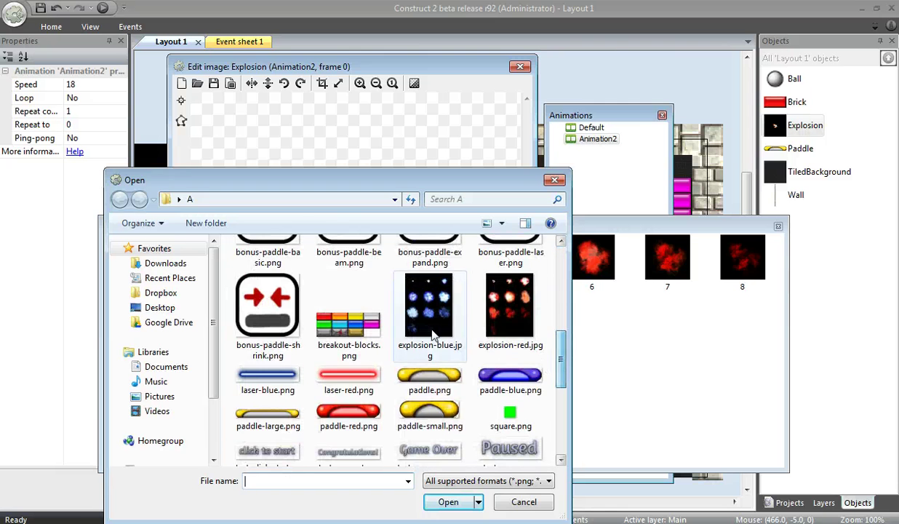
double_click(434, 334)
double_click(480, 337)
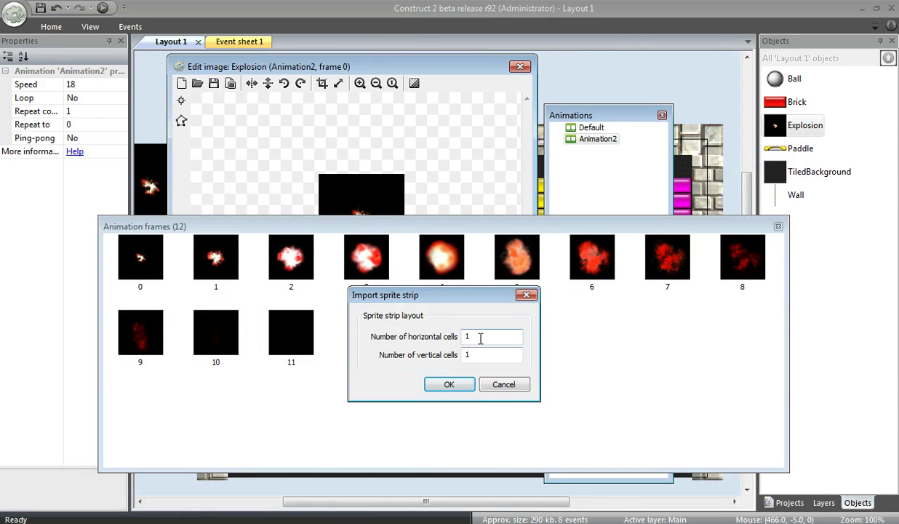
type("3")
double_click(484, 354)
type("4")
left_click(449, 384)
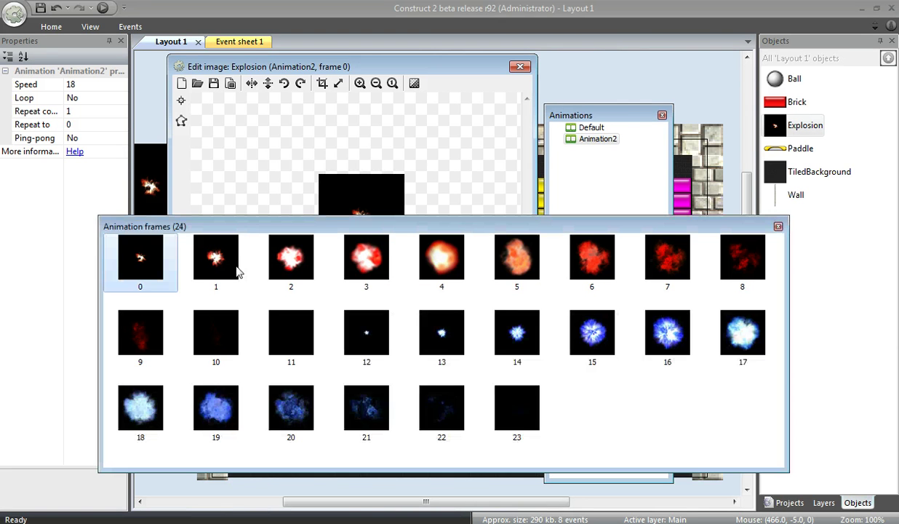
Delete the twelve red explosion frames from the duplicated animation, keeping only the blue ones, and close the animation editor.
key("Delete")
key("Delete")
key("Delete")
key("Delete")
key("Delete")
key("Delete")
key("Delete")
key("Delete")
key("Delete")
key("Delete")
key("Delete")
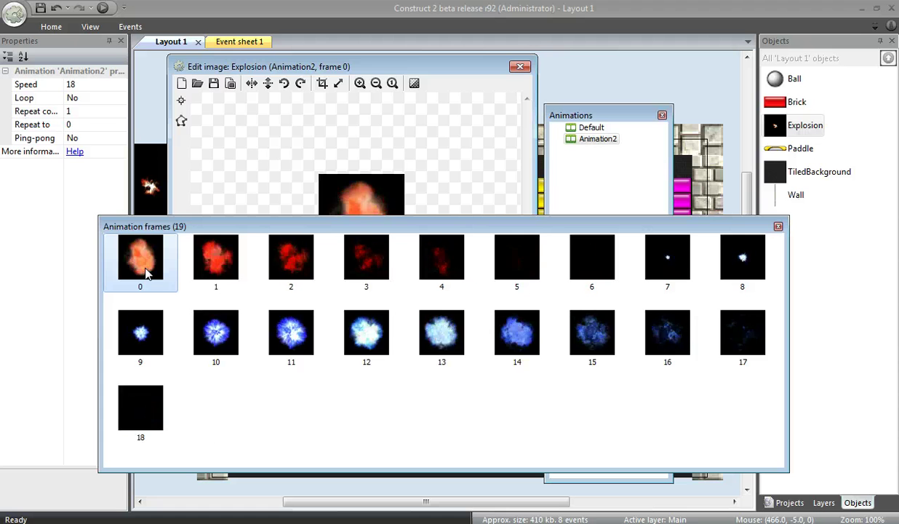
key("Delete")
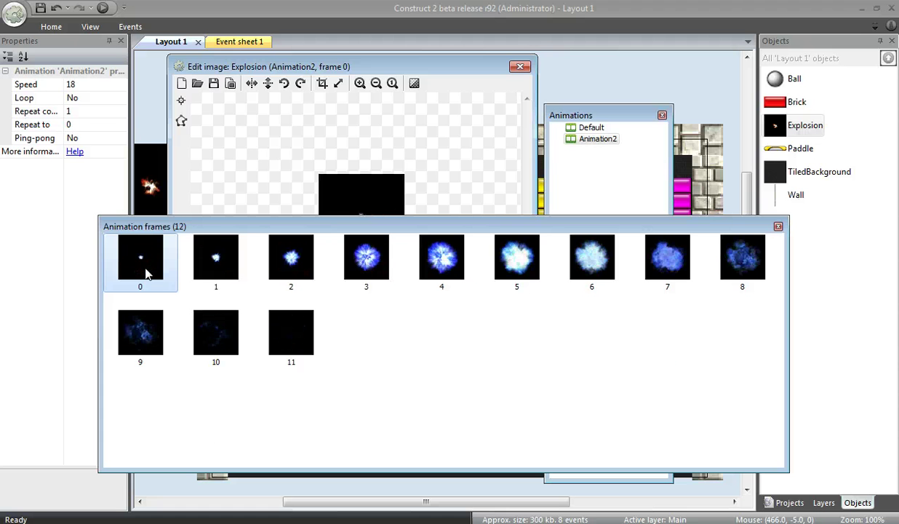
left_click(779, 226)
right_click(820, 128)
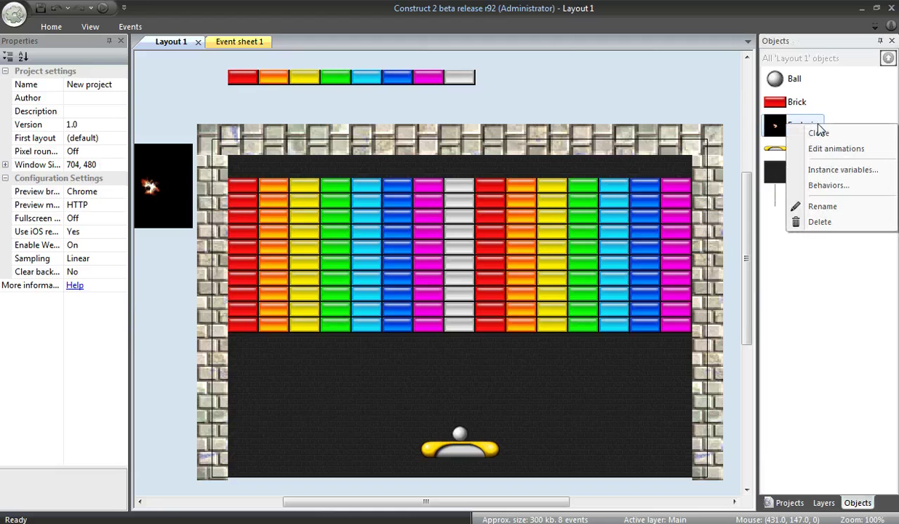
left_click(803, 201)
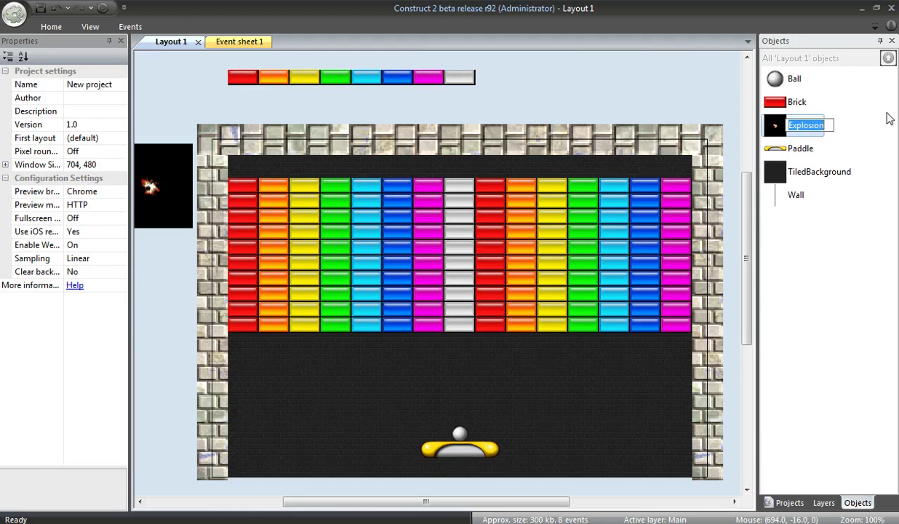
left_click(772, 121)
Open the Explosion object's animations for editing and rename the Default animation to red.
right_click(777, 120)
left_click(810, 143)
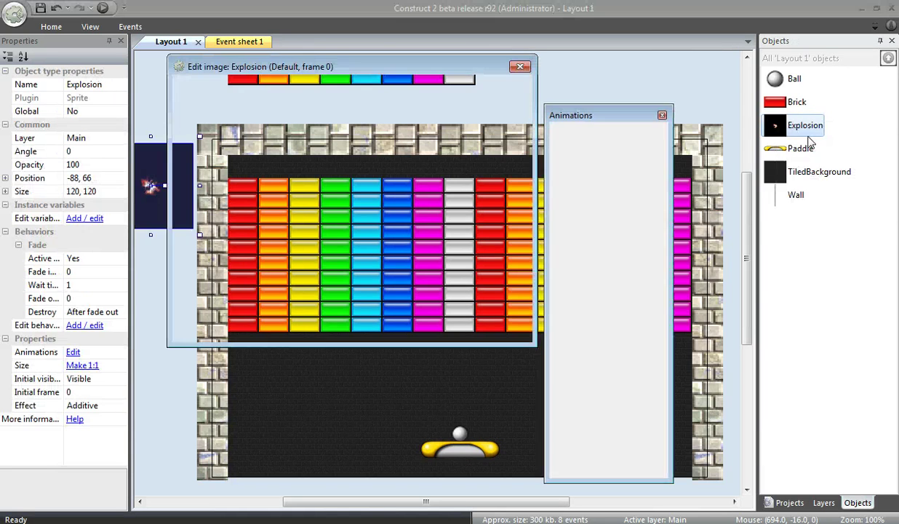
right_click(590, 127)
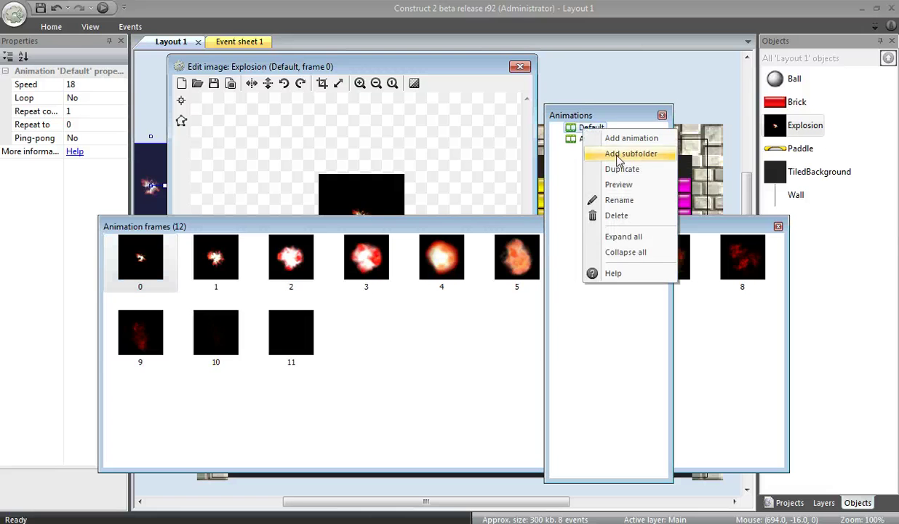
left_click(629, 200)
type("red")
key("Return")
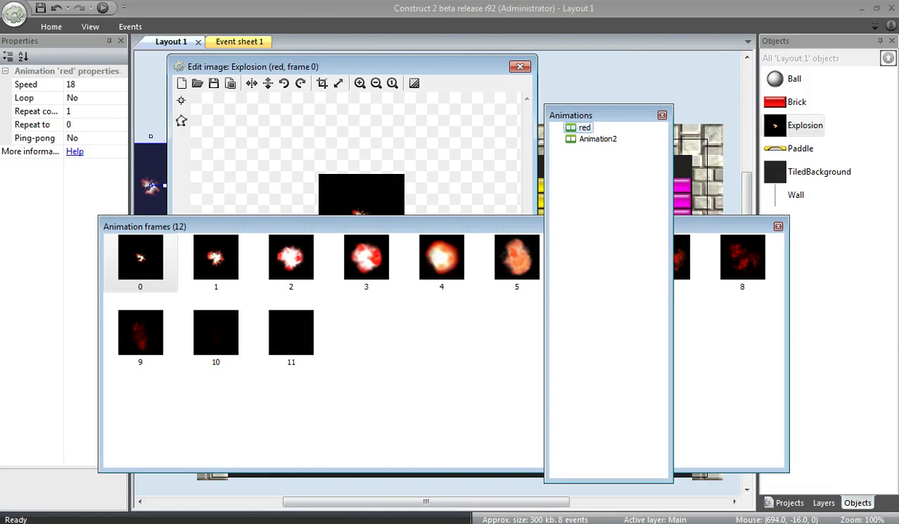
Rename the Explosion's Animation2 to blue and close the animation editor.
left_click(600, 139)
right_click(603, 139)
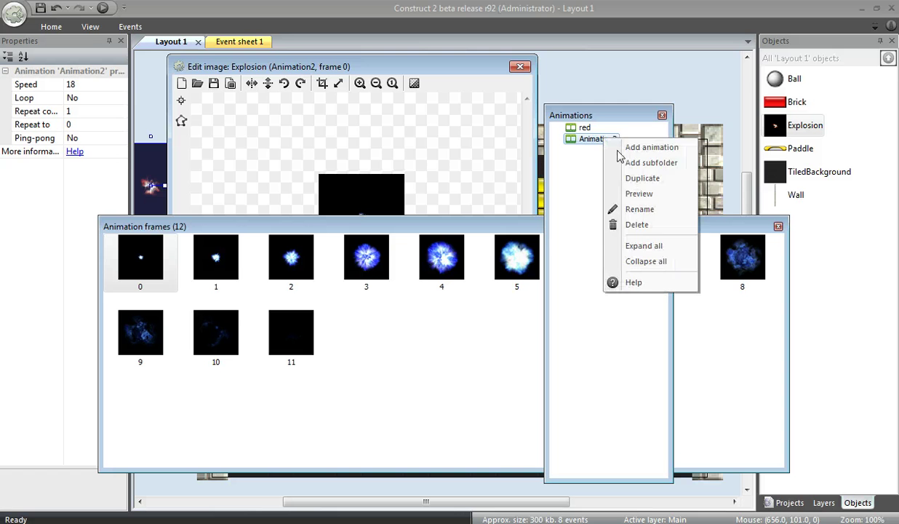
left_click(640, 209)
type("blue")
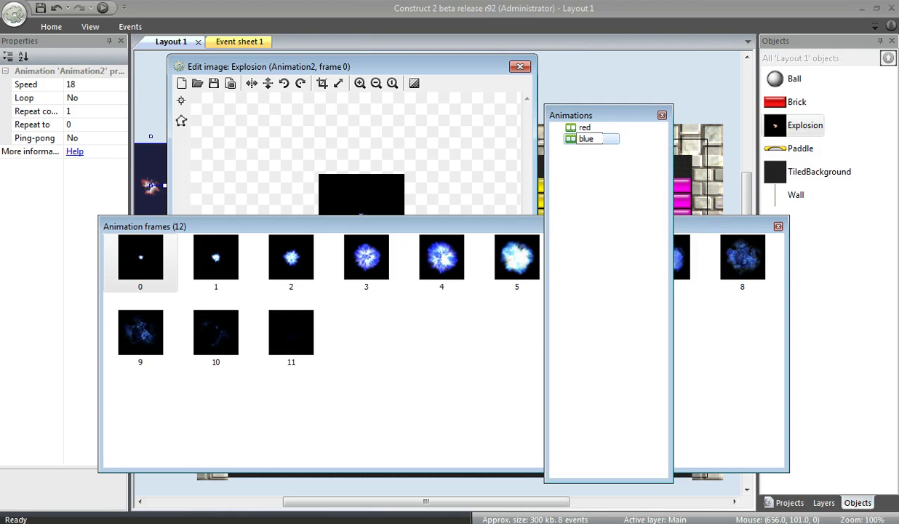
key("Return")
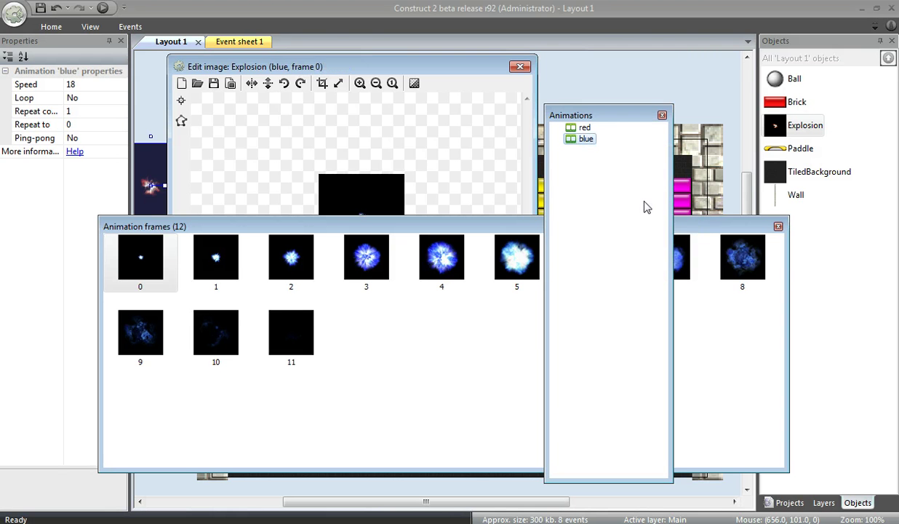
left_click(662, 115)
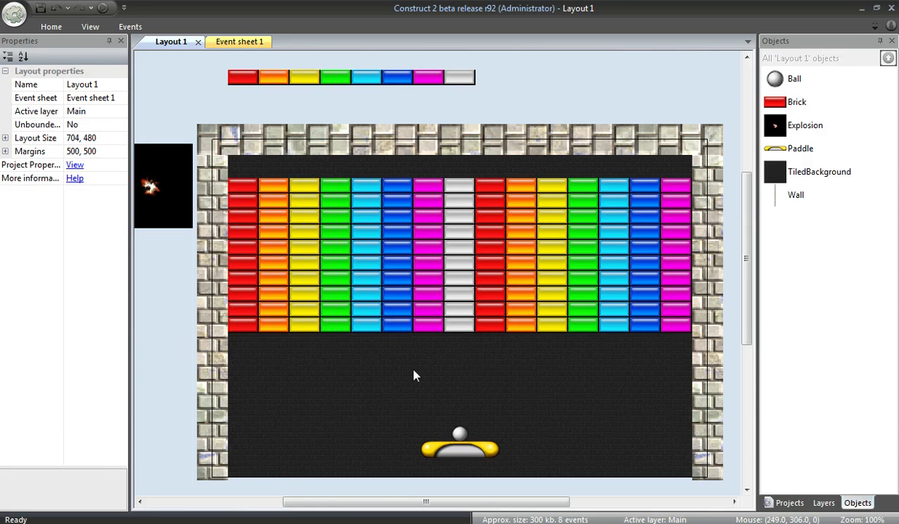
left_click(458, 435)
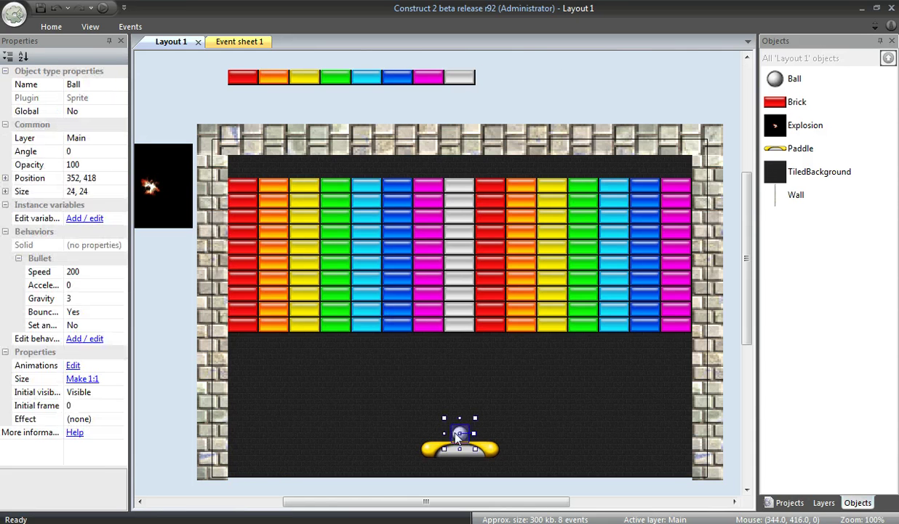
left_click(459, 327)
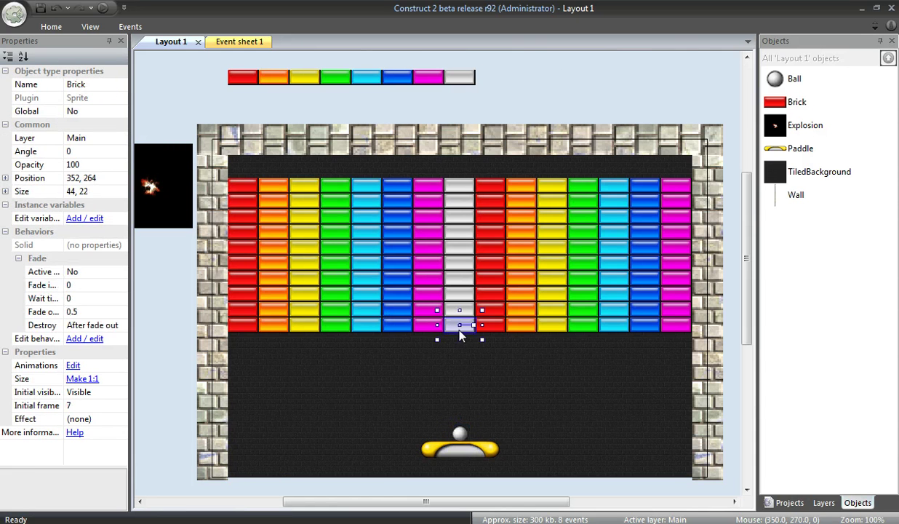
left_click(550, 386)
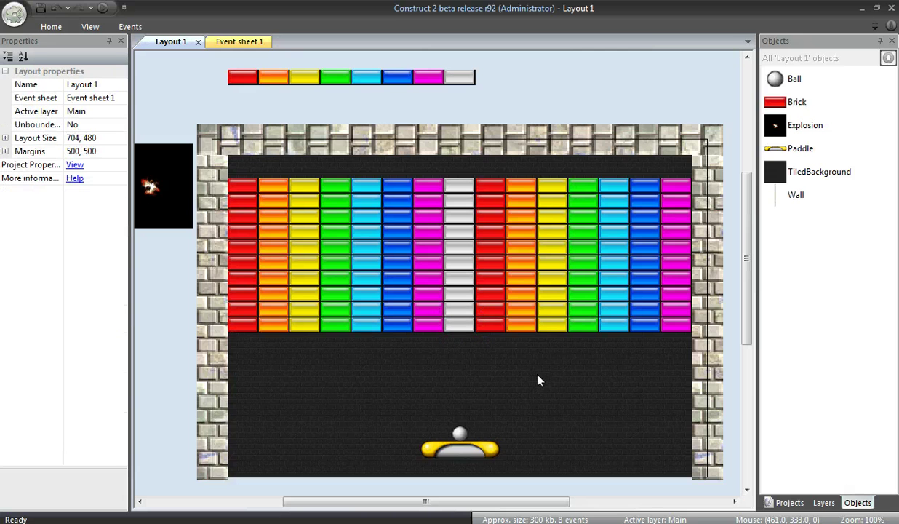